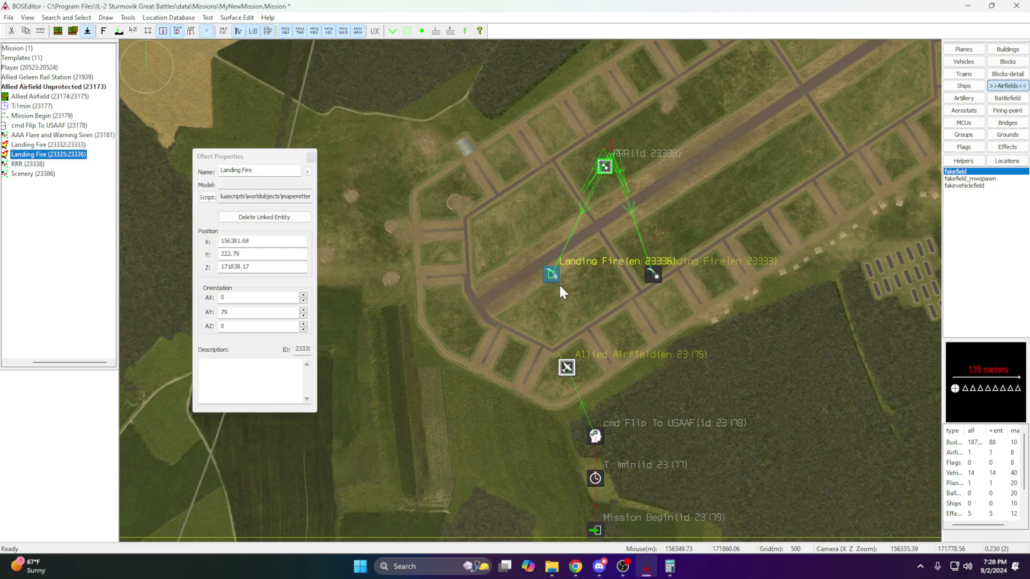
Position the two Landing Fire effects on opposite sides of the runway's southwest end
drag(653, 274, 490, 313)
scroll(490, 313, up, 5)
scroll(563, 315, up, 4)
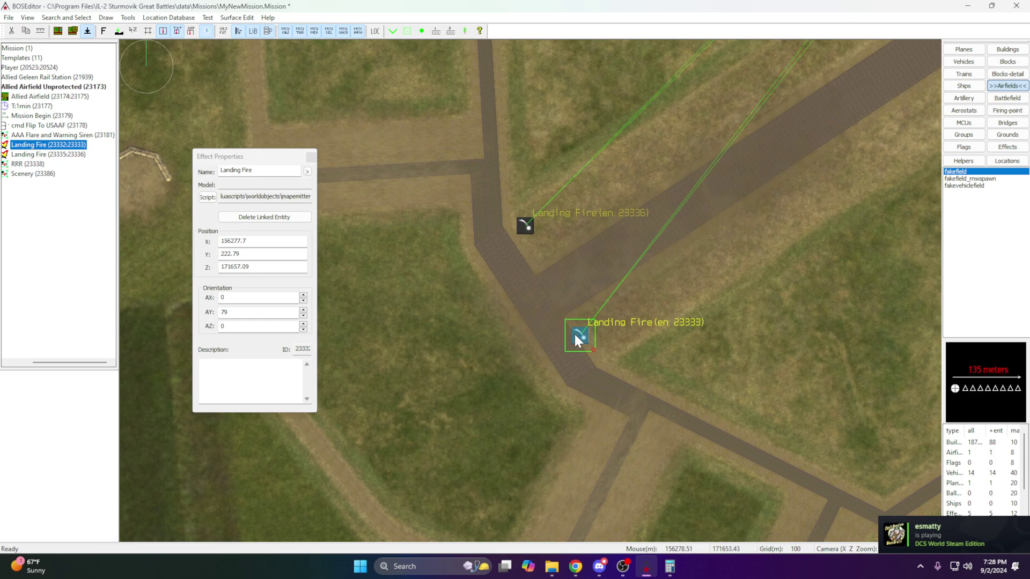
drag(575, 334, 587, 325)
click(518, 195)
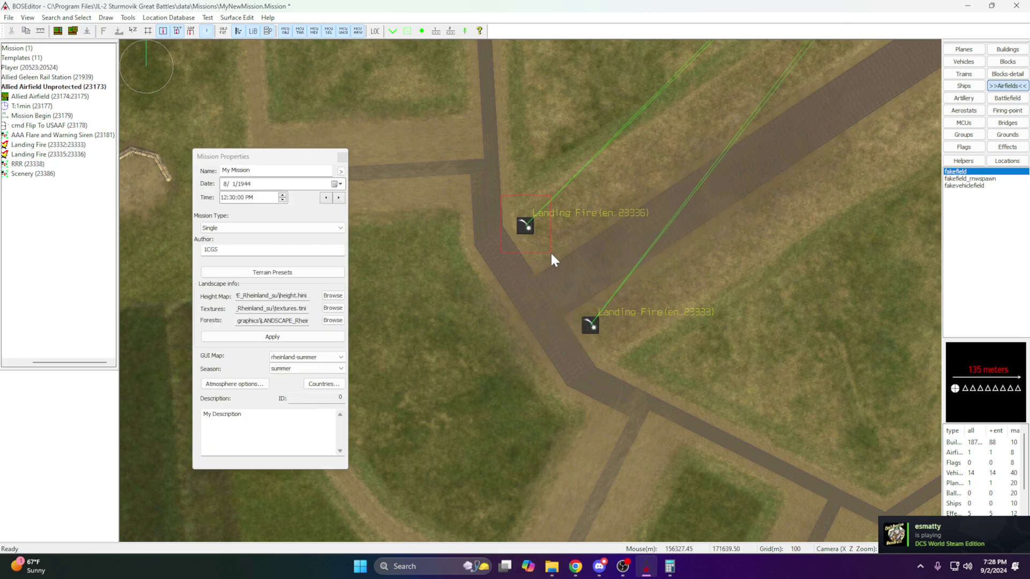
drag(530, 229, 544, 248)
scroll(580, 245, down, 5)
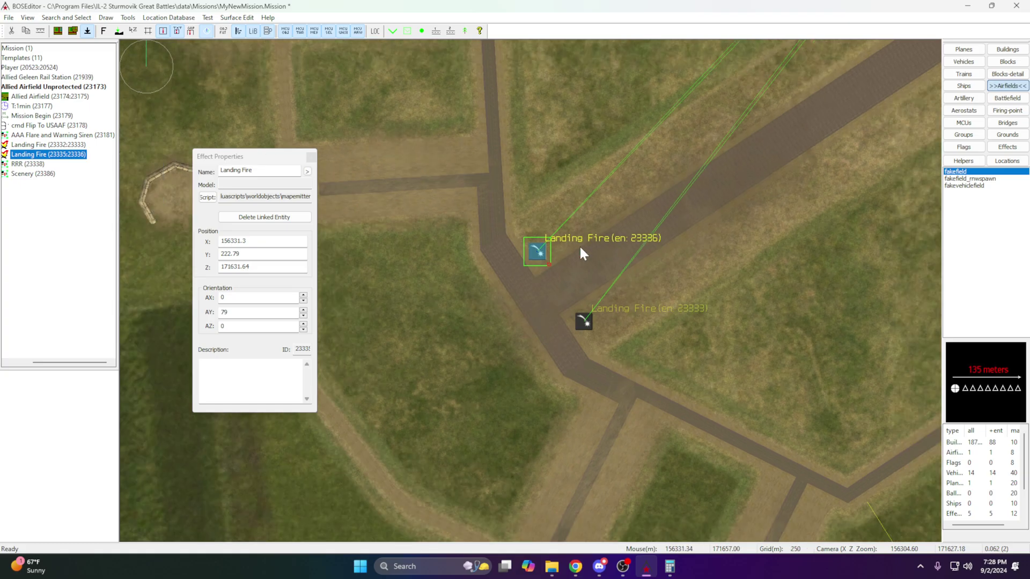
Set the RRR group as the working group
middle_drag(619, 220, 450, 398)
scroll(460, 349, down, 3)
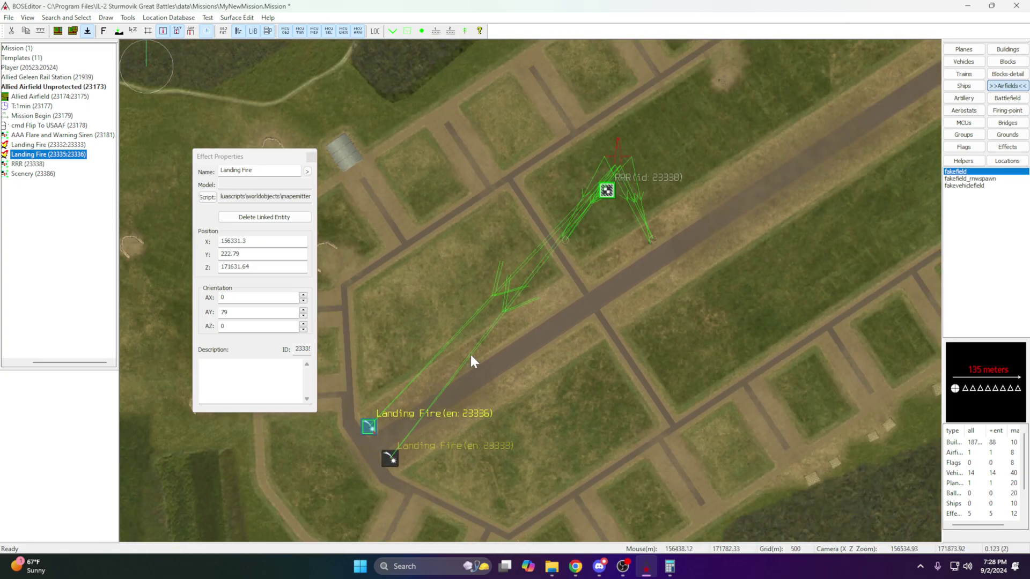
middle_drag(471, 295, 462, 349)
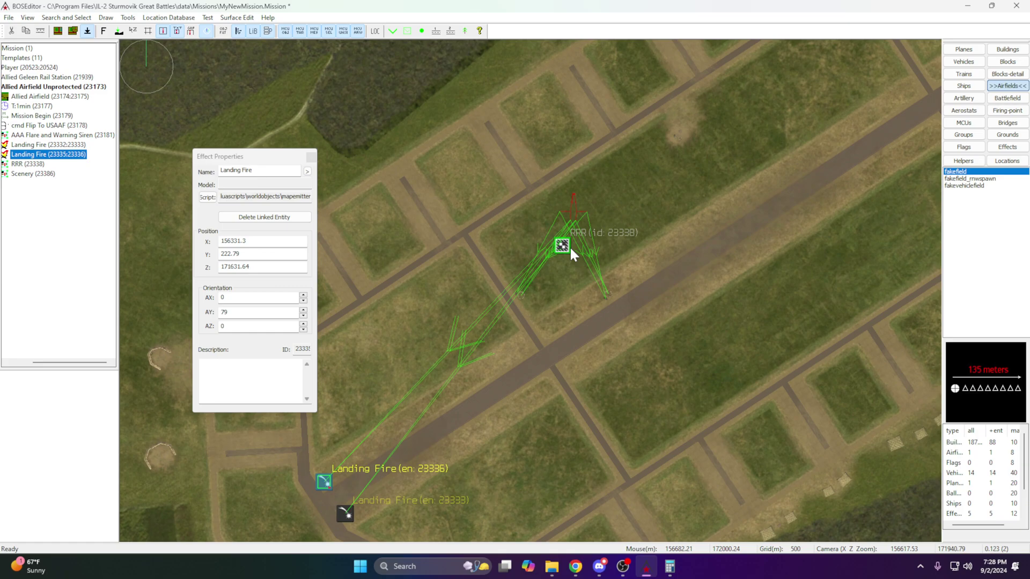
click(563, 246)
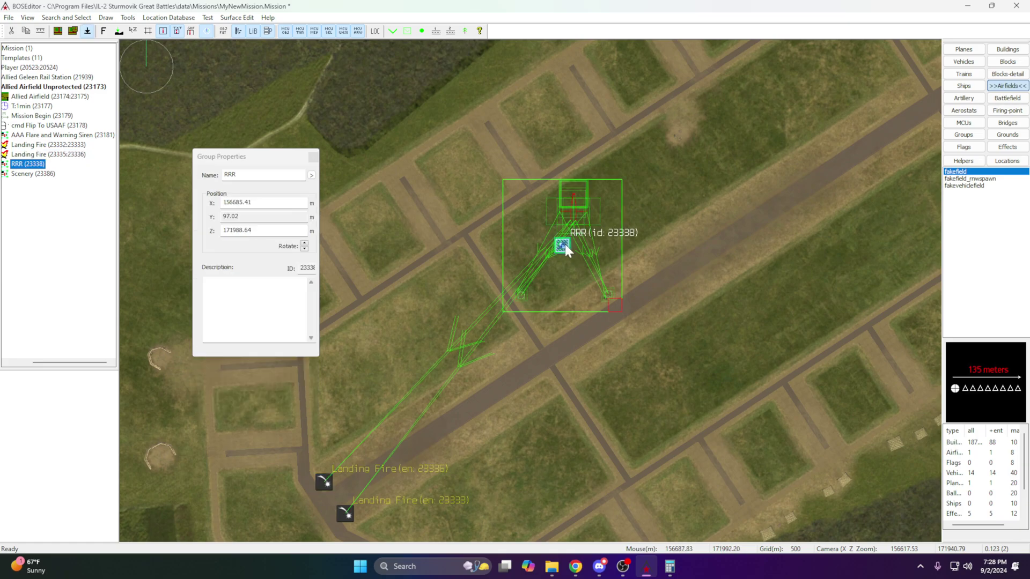
right_click(564, 244)
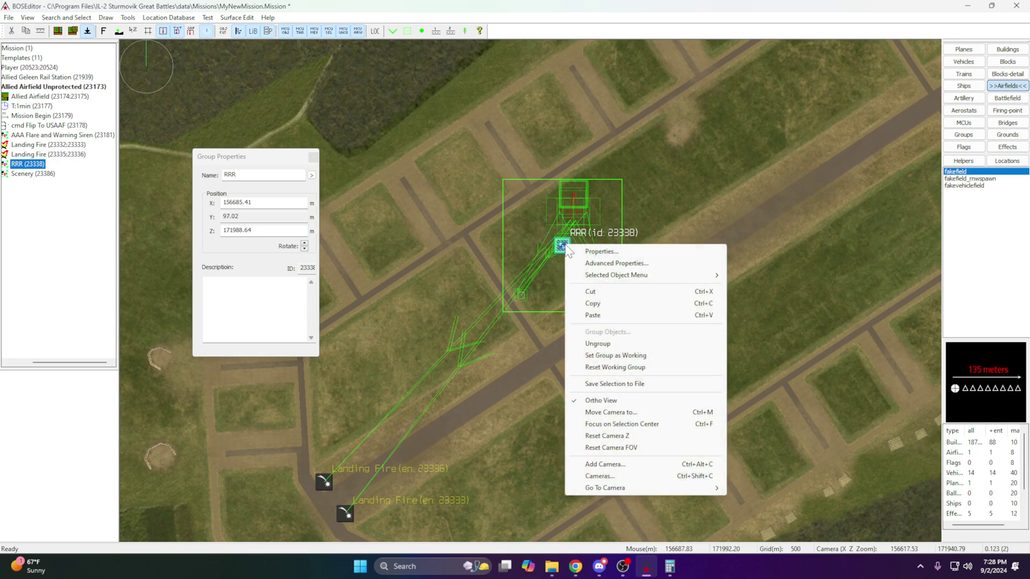
click(634, 358)
Move the RRR logic objects (Checkzones, GATE timers, Start/Stop Effect, Activate and Deactivate) northeast to the middle of the runway's northern edge
scroll(594, 200, up, 5)
middle_drag(595, 200, 513, 309)
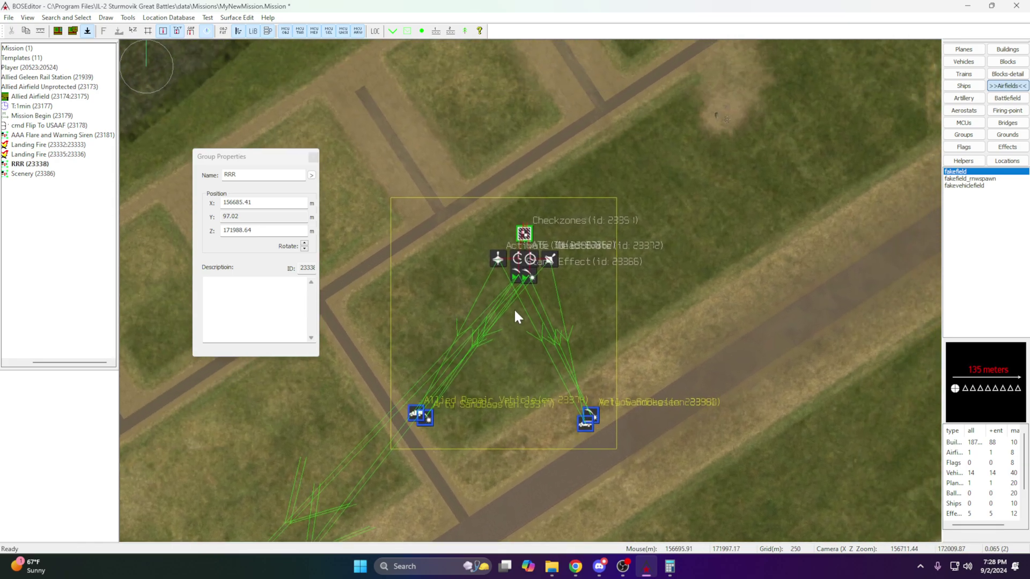
scroll(525, 223, up, 1)
drag(450, 190, 613, 310)
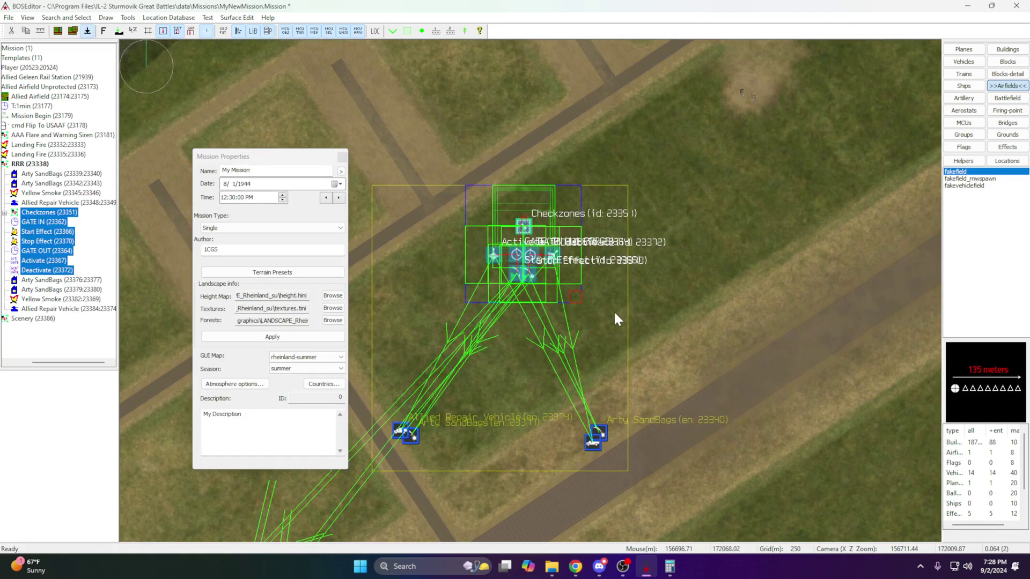
scroll(613, 310, down, 4)
drag(530, 270, 604, 284)
scroll(659, 300, down, 4)
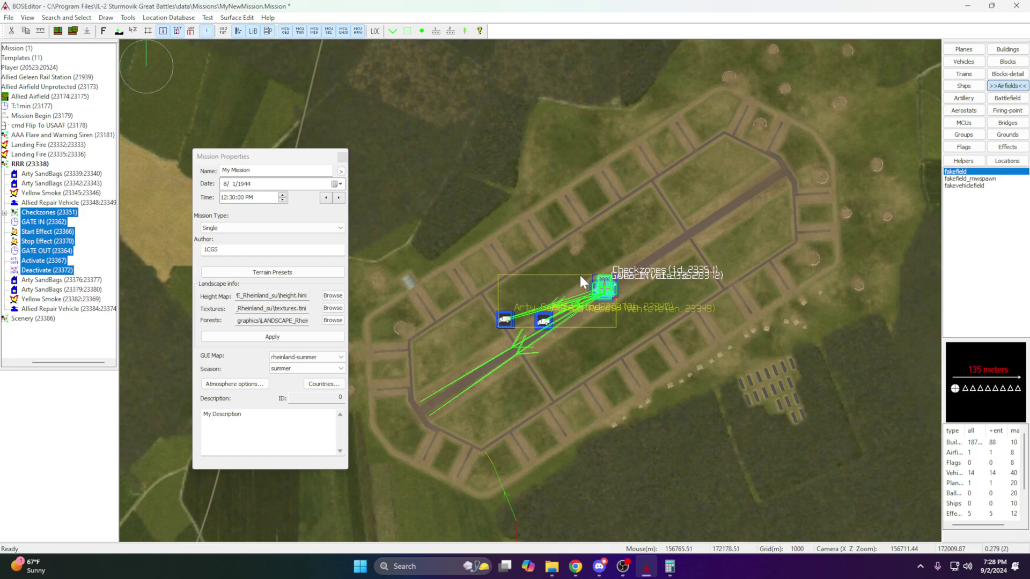
Move the western repair set of two Arty SandBags, Yellow Smoke and Allied Repair Vehicle beside the hangar on the airfield's northwest side
click(580, 274)
scroll(468, 321, up, 6)
middle_drag(458, 324, 519, 310)
scroll(504, 306, up, 5)
drag(481, 304, 536, 334)
middle_drag(536, 334, 840, 356)
drag(840, 356, 603, 293)
scroll(611, 294, up, 3)
scroll(603, 293, up, 1)
scroll(613, 285, up, 3)
middle_drag(614, 285, 446, 280)
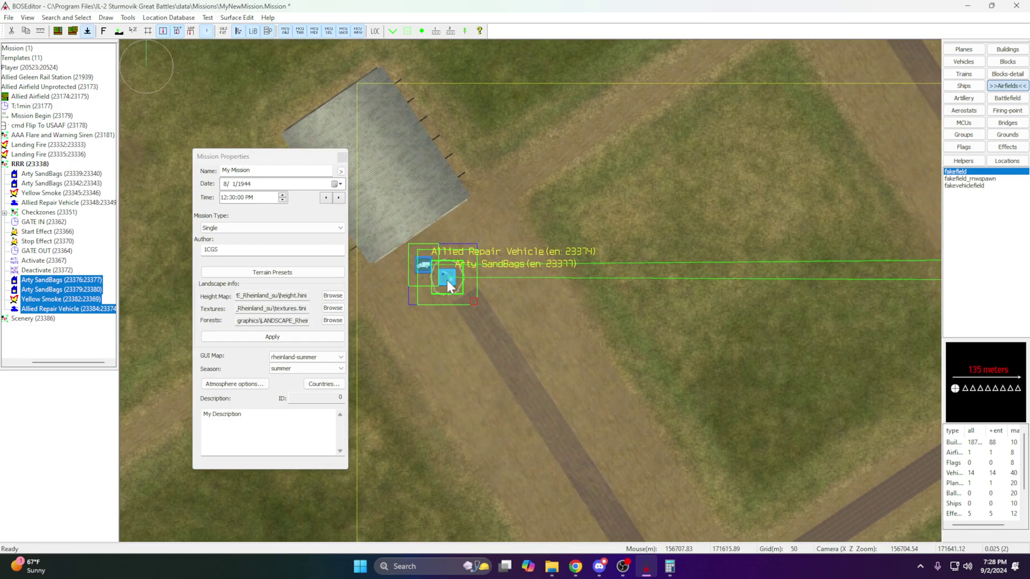
Rotate the repair set beside the hangar so the vehicle lies southeast of the sandbags, along the taxiway
drag(476, 306, 439, 273)
scroll(436, 268, up, 2)
scroll(424, 276, down, 2)
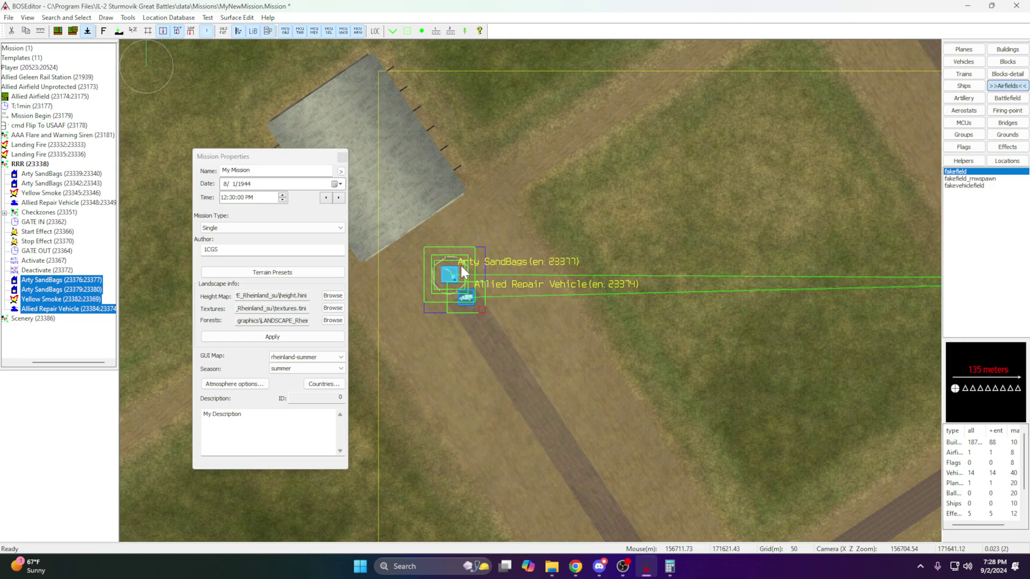
scroll(456, 266, down, 5)
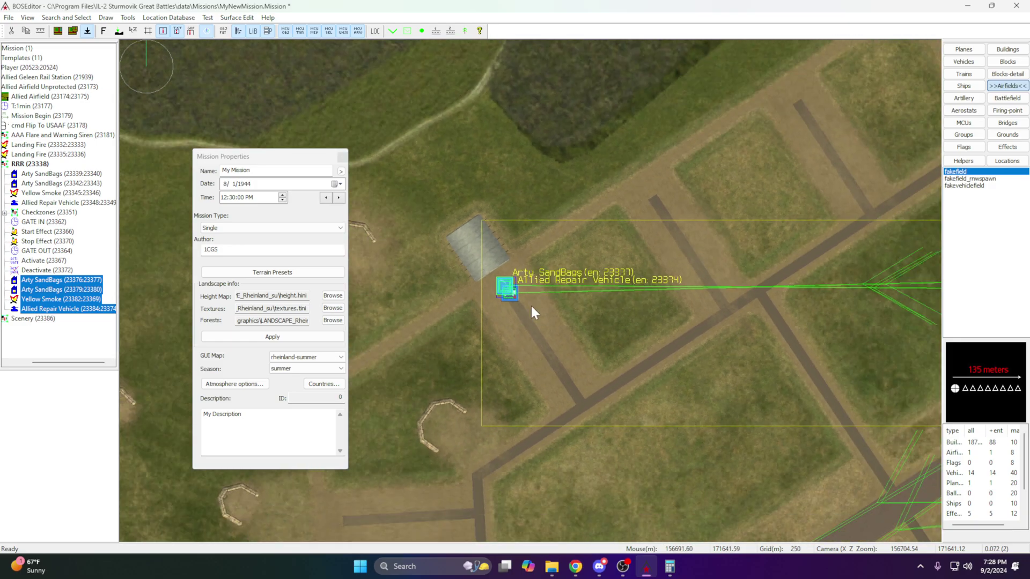
Delete the other repair set near the runway, including its two Arty SandBags, Yellow Smoke and Allied Repair Vehicle
scroll(531, 307, down, 4)
middle_drag(681, 314, 651, 290)
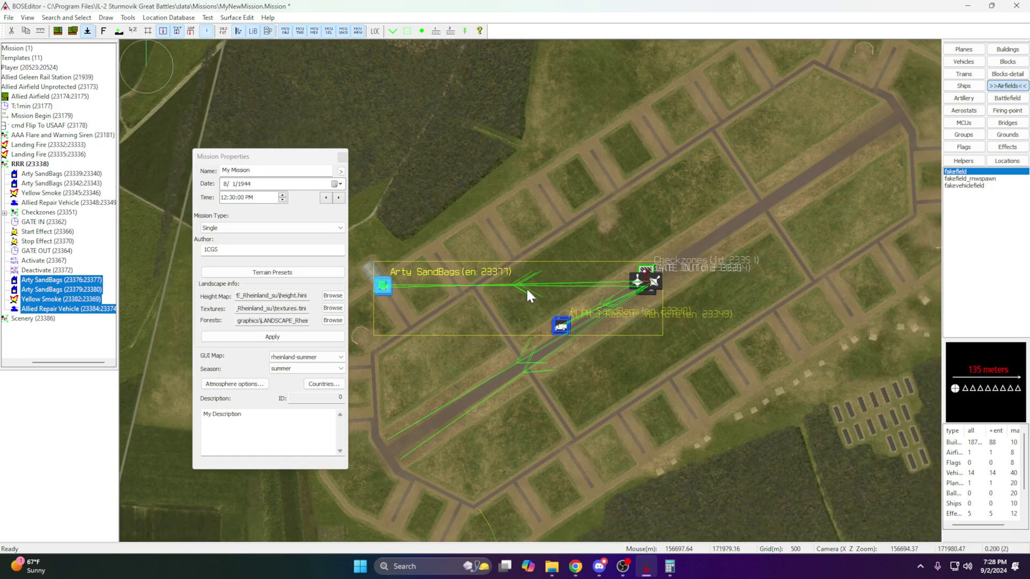
drag(527, 289, 583, 340)
scroll(512, 323, down, 1)
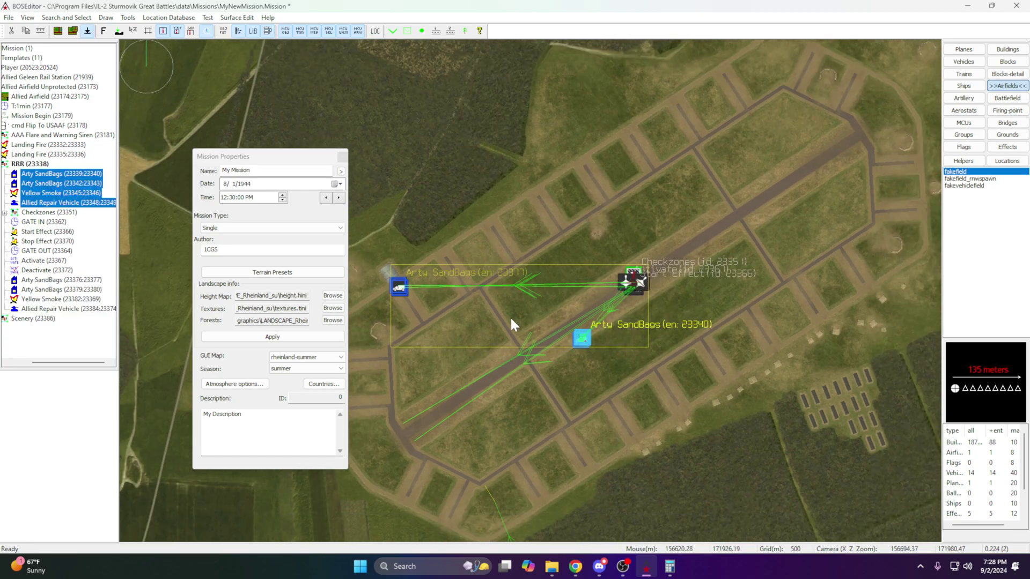
middle_drag(552, 293, 494, 289)
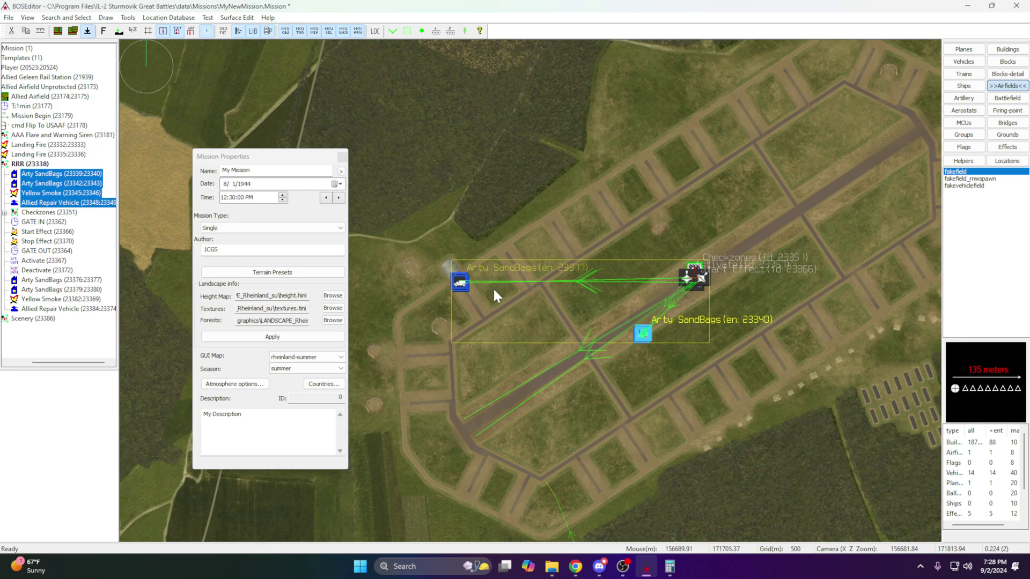
click(647, 316)
drag(612, 308, 625, 336)
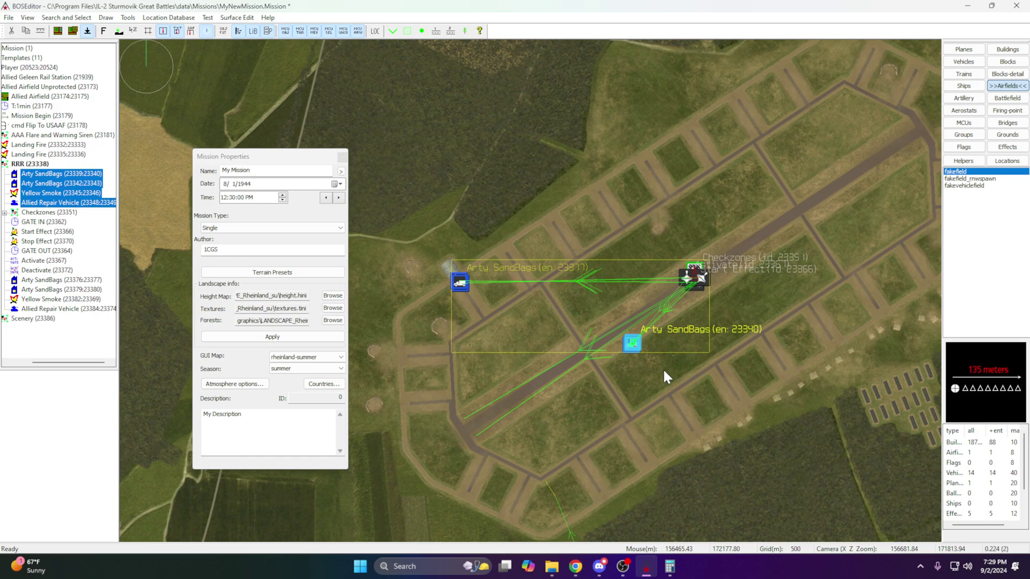
key(Delete)
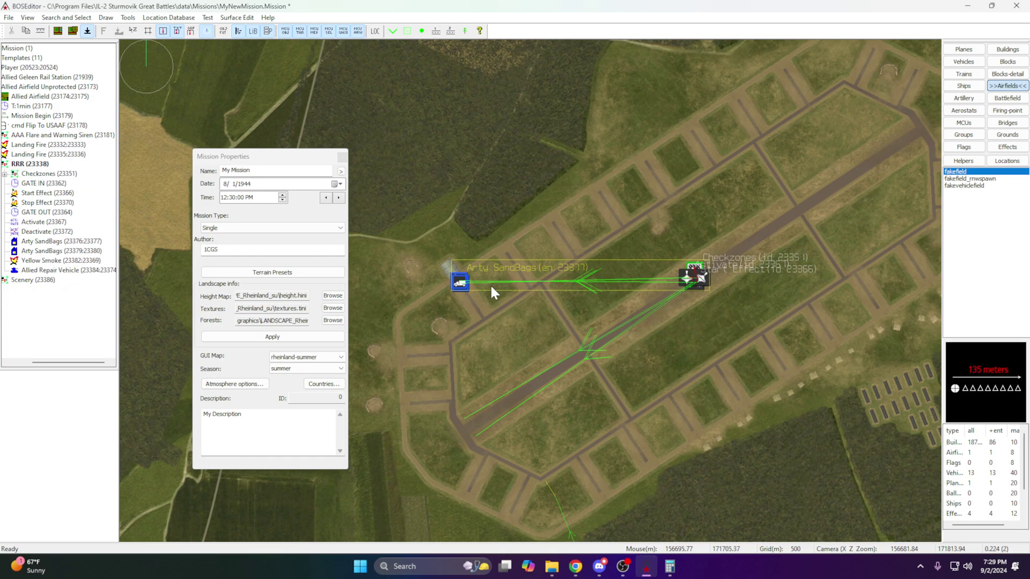
Set the Allied Airfield Unprotected group as the working group and clear the selection
middle_drag(495, 397, 496, 361)
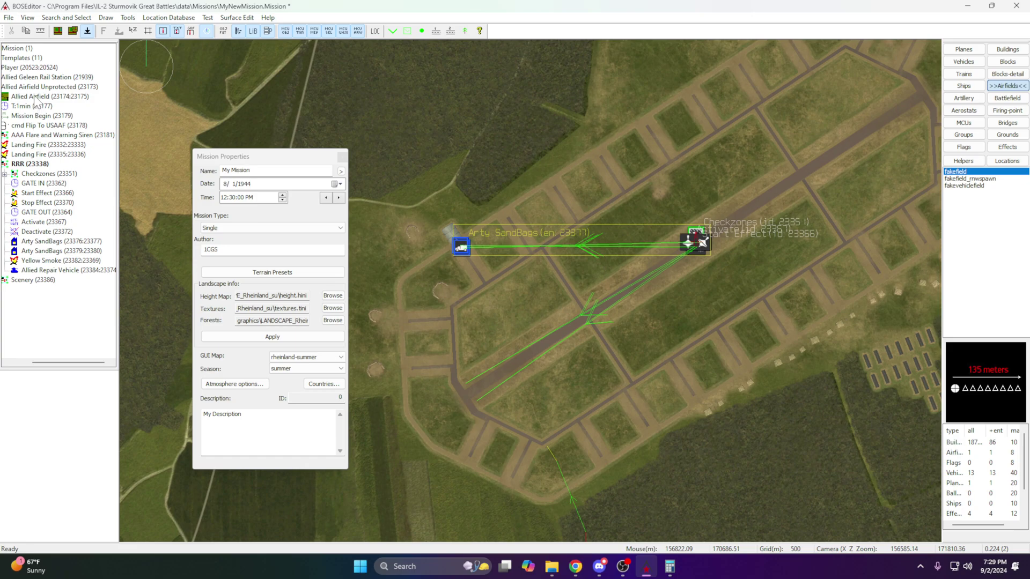
drag(61, 362, 40, 363)
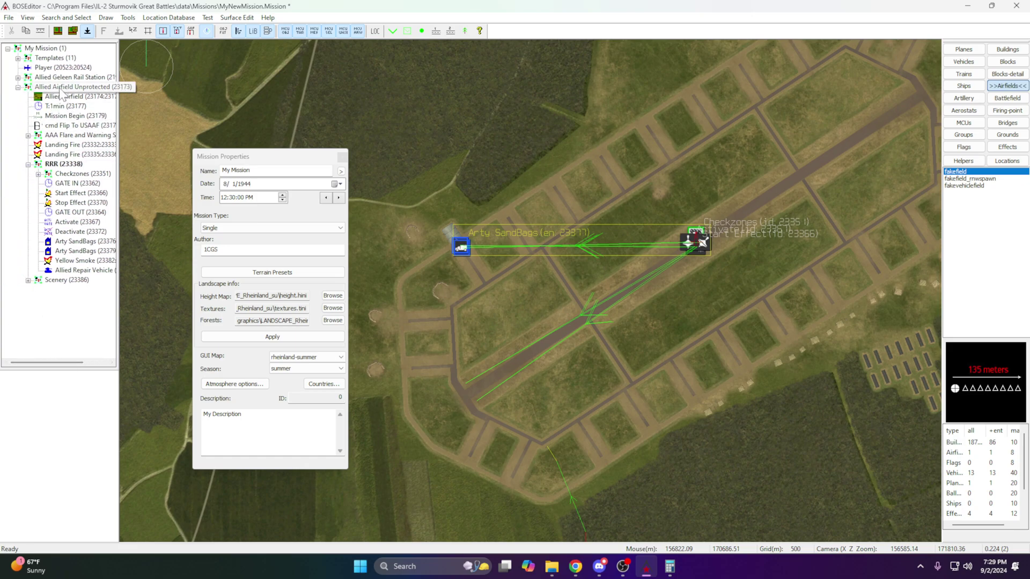
click(61, 90)
right_click(48, 90)
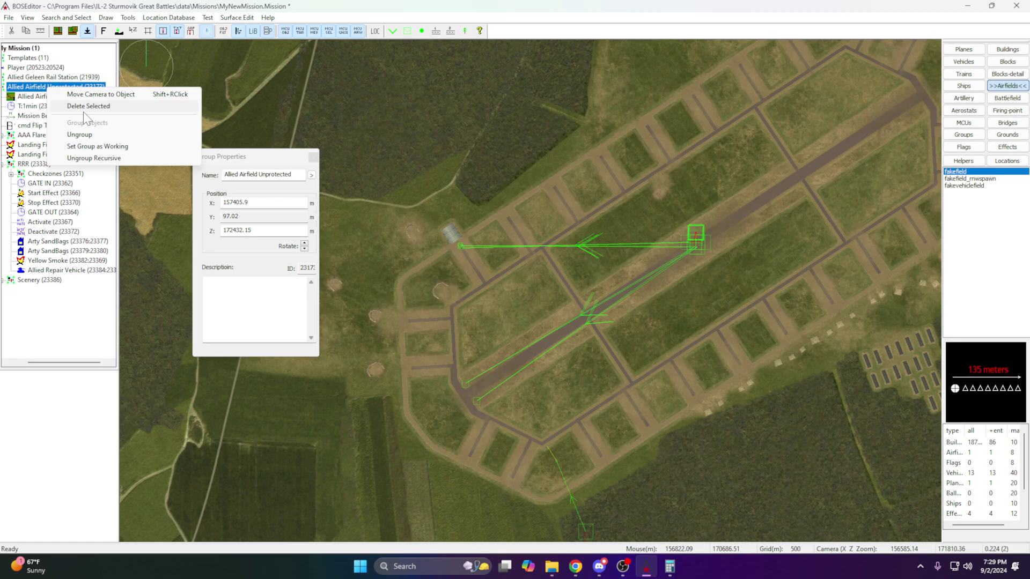
click(87, 146)
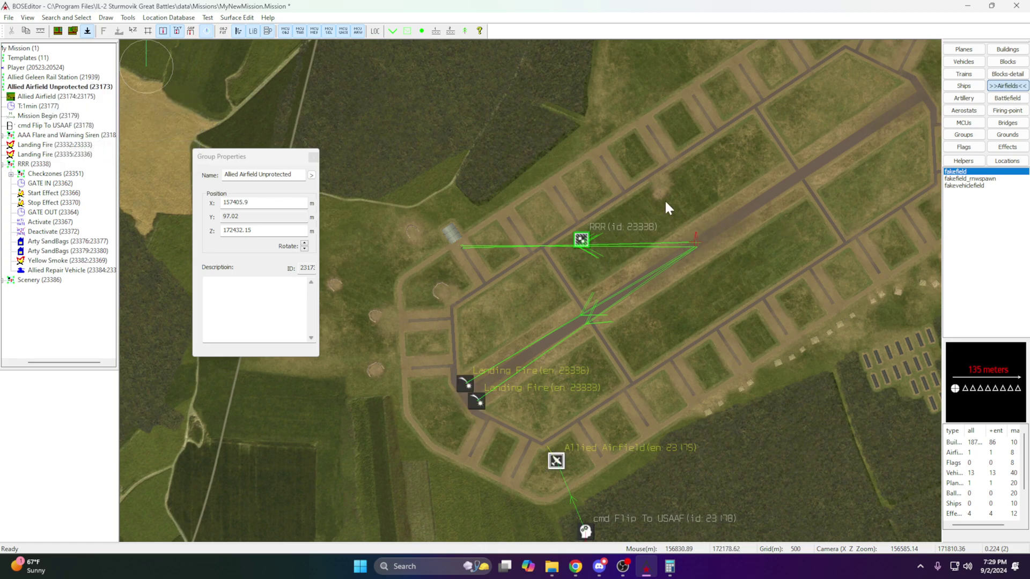
click(530, 233)
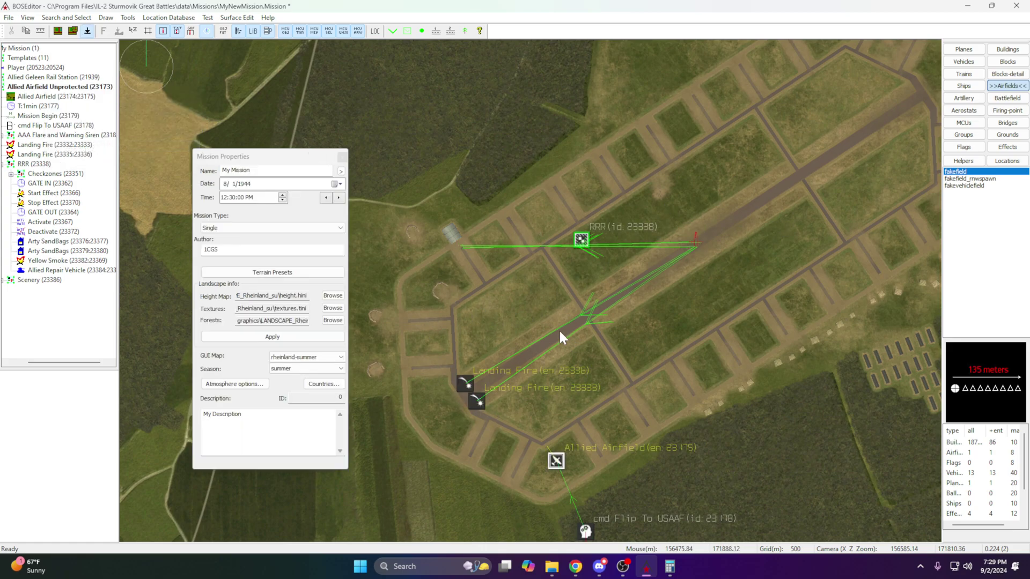
Move the Scenery group next to the airfield's northeast end and set it as the working group
scroll(560, 329, down, 5)
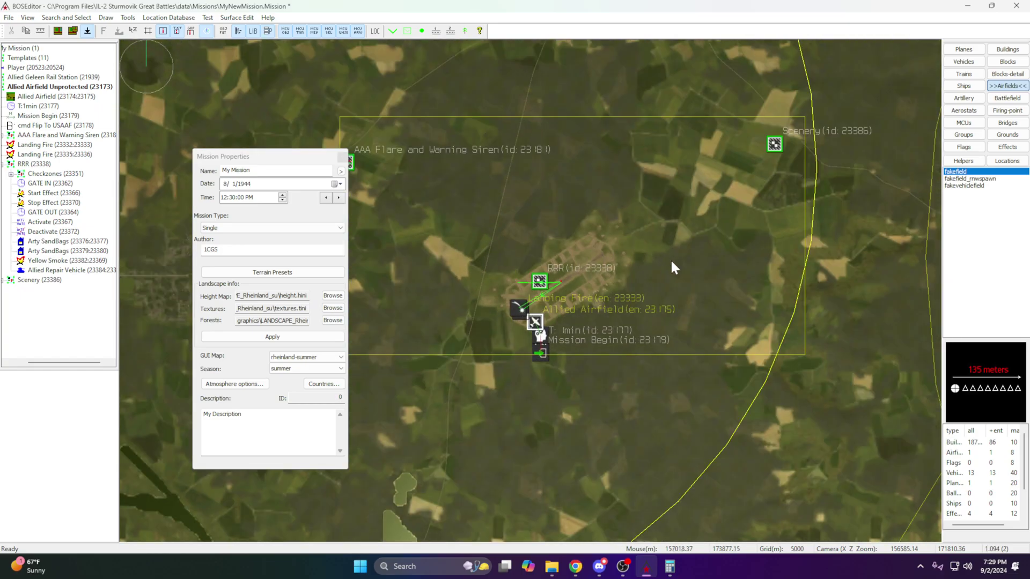
right_drag(670, 259, 683, 255)
drag(729, 176, 594, 294)
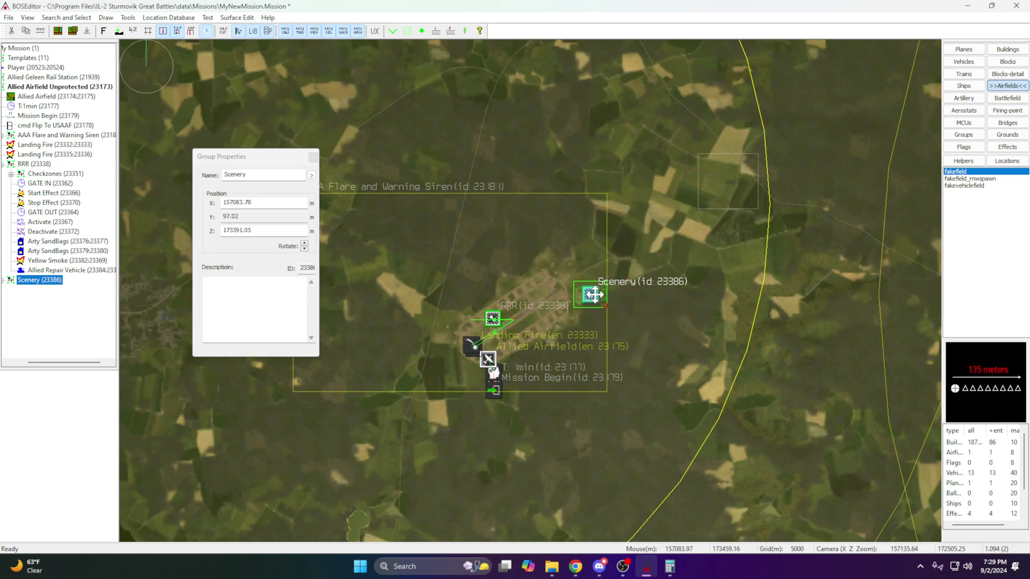
scroll(591, 300, up, 5)
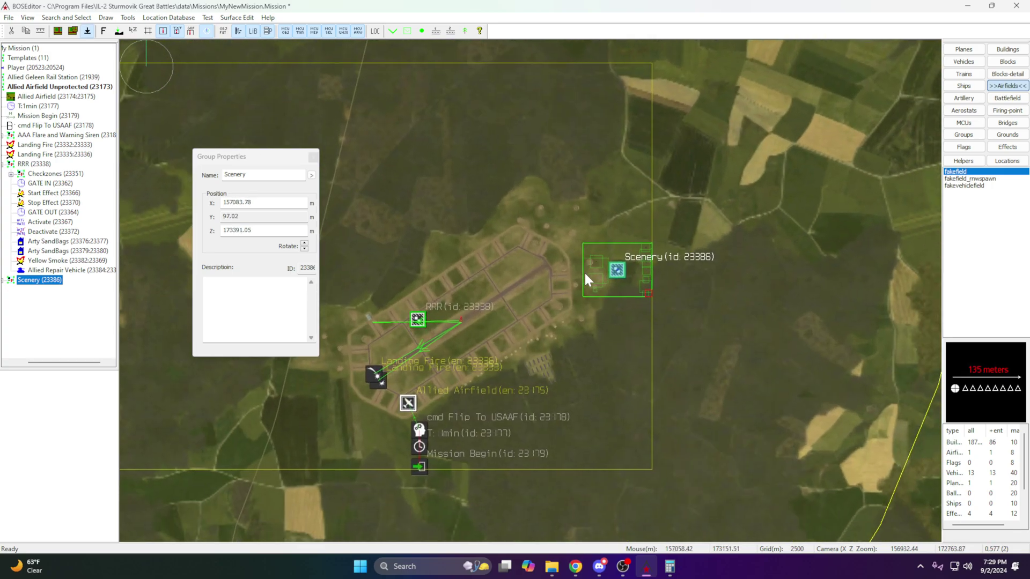
right_click(615, 269)
click(690, 363)
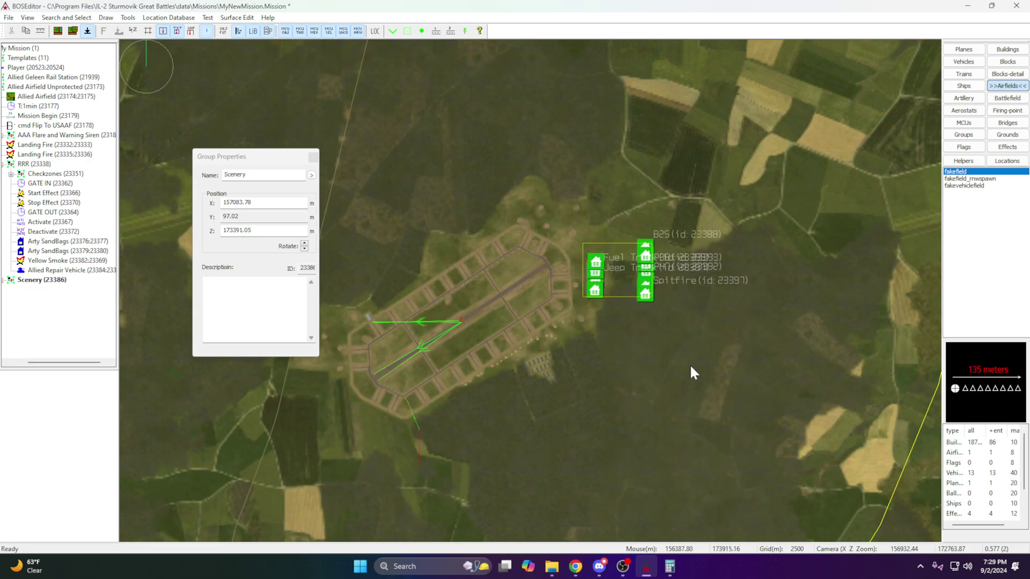
Examine the truck and aircraft blocks of the Scenery group up close, including the Box Truck and Fuel Truck
scroll(712, 250, up, 4)
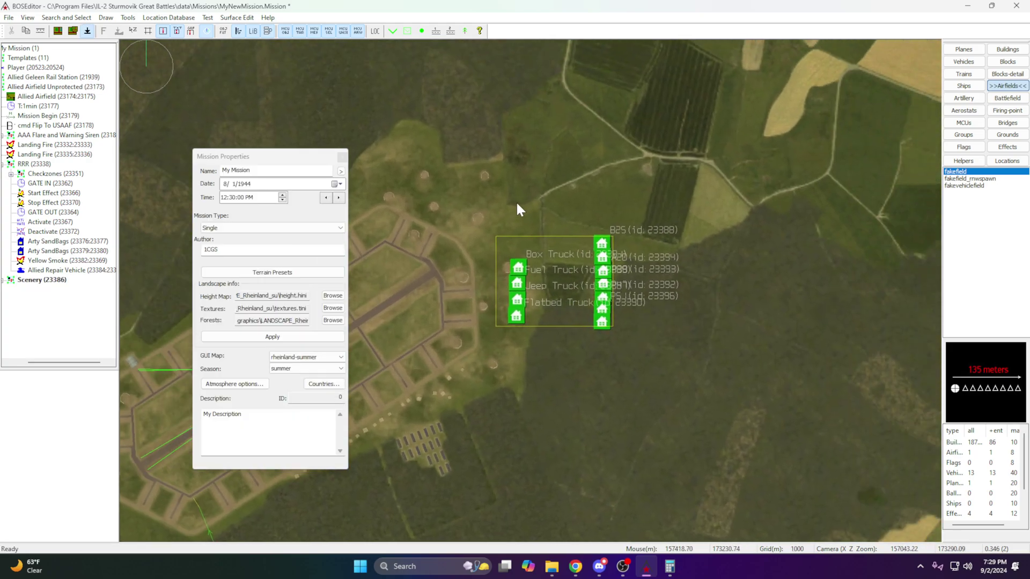
drag(612, 358, 667, 372)
scroll(606, 298, up, 4)
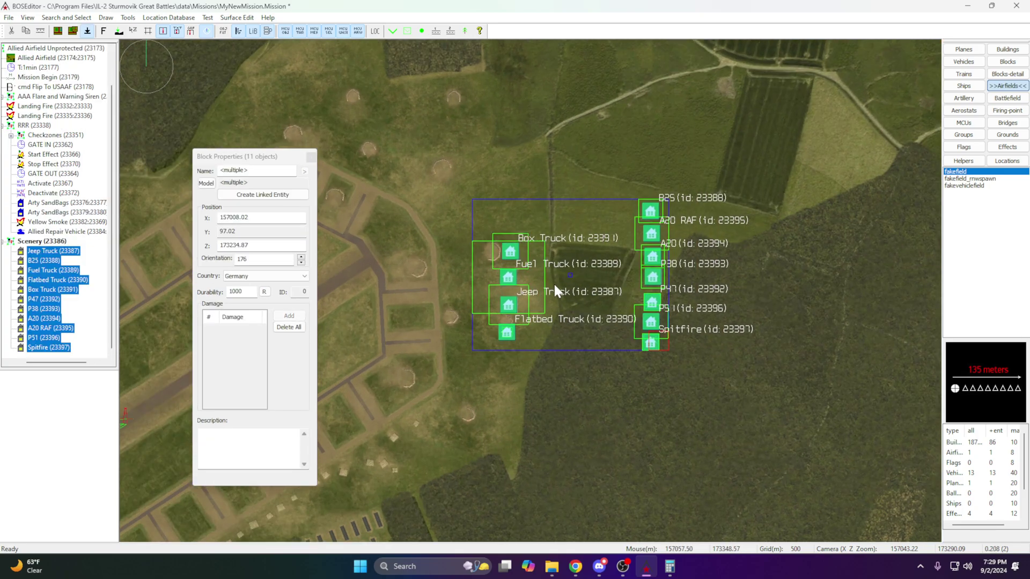
click(515, 166)
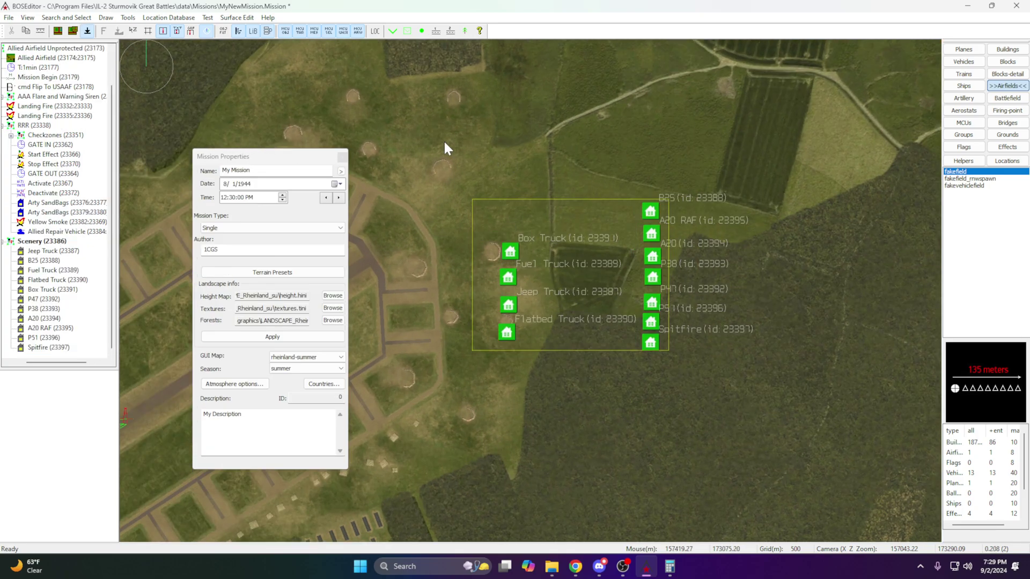
scroll(472, 187, up, 12)
scroll(507, 241, up, 5)
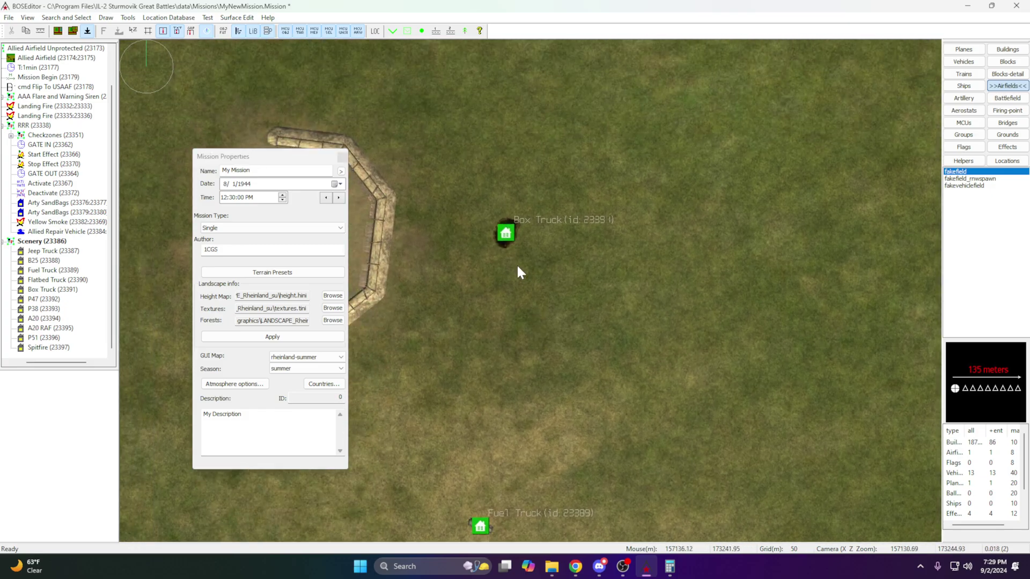
scroll(506, 310, down, 2)
scroll(483, 372, up, 1)
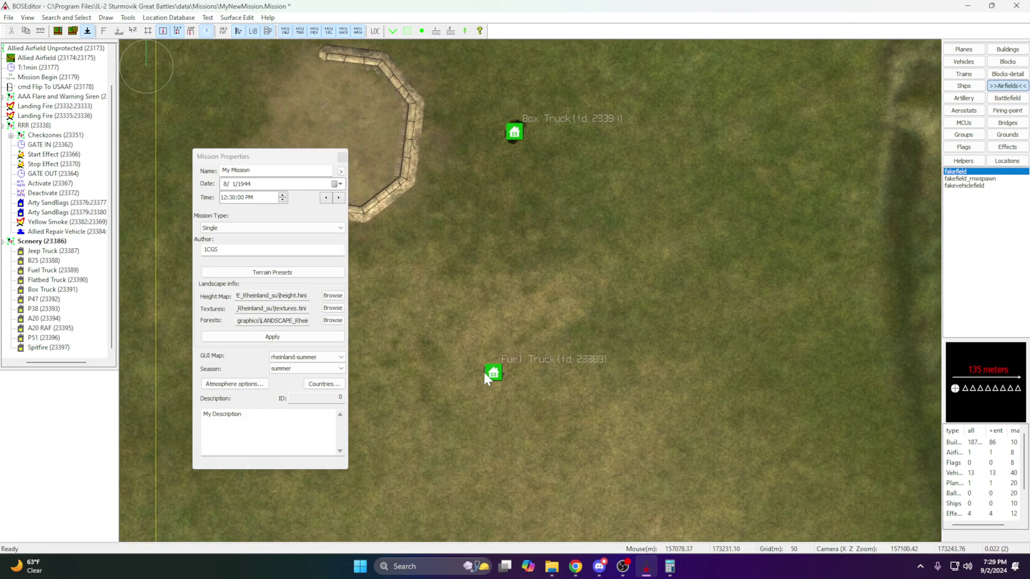
scroll(483, 372, down, 10)
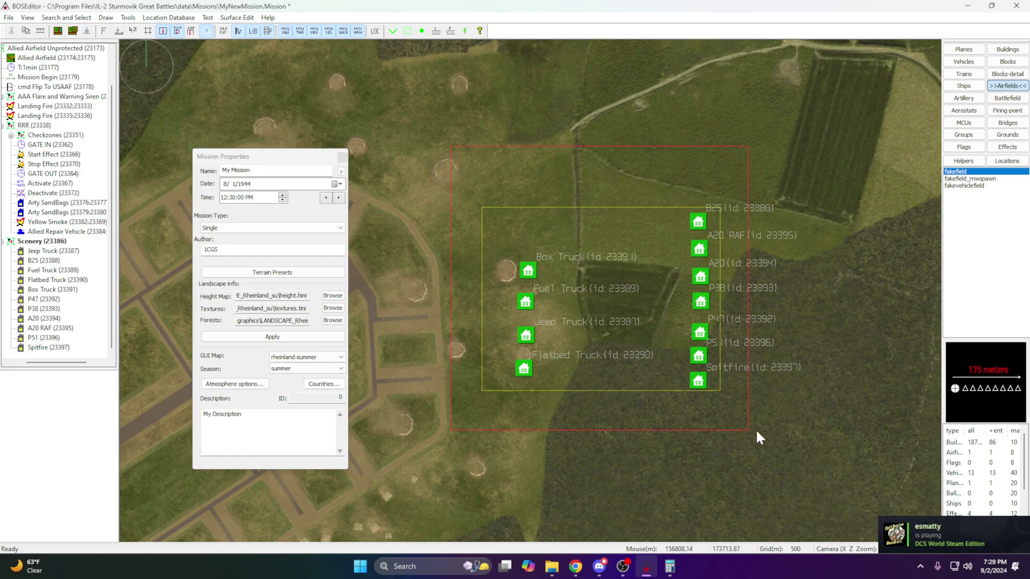
Remove all damage entries from the 11 truck and aircraft blocks in the Scenery group
drag(757, 431, 773, 428)
click(291, 326)
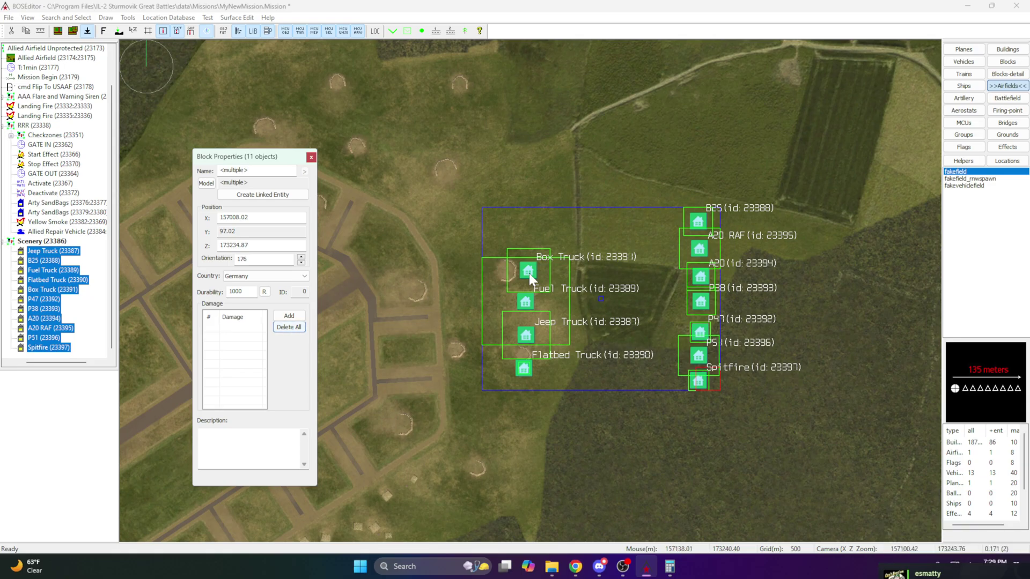
scroll(529, 271, up, 10)
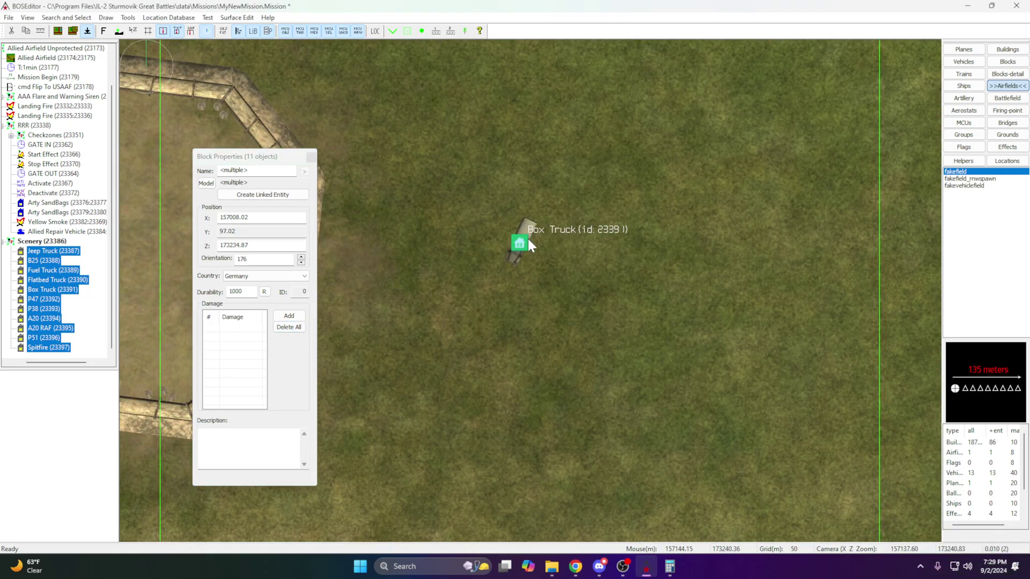
Delete the A20 RAF and Spitfire blocks from the Scenery group
scroll(534, 241, down, 10)
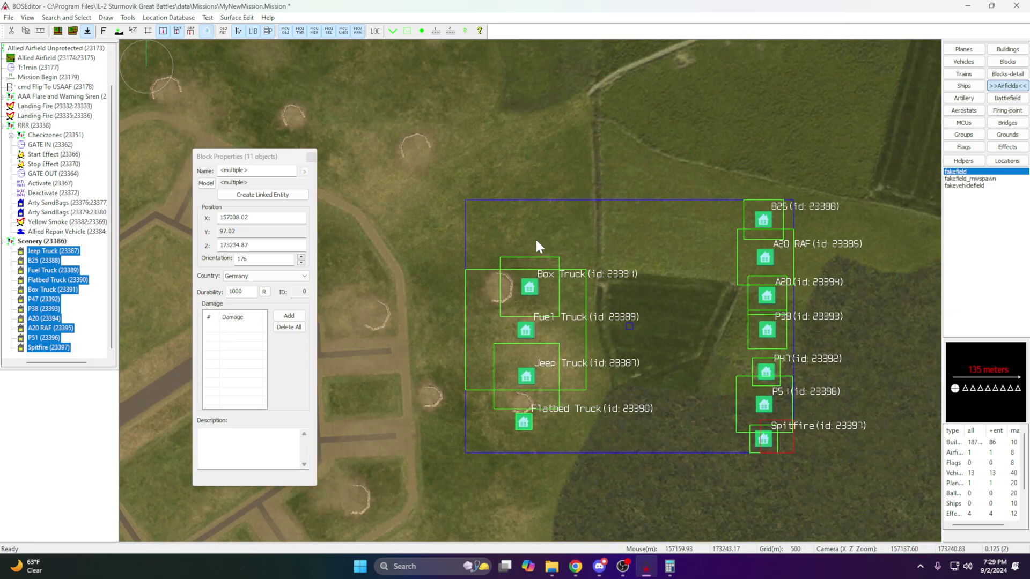
scroll(552, 231, down, 3)
click(570, 223)
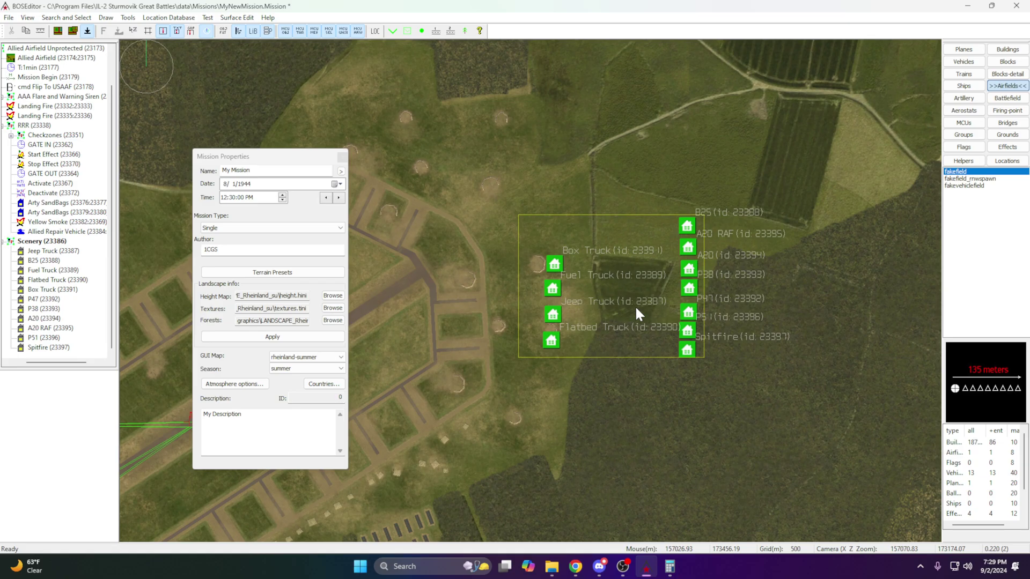
scroll(590, 293, up, 2)
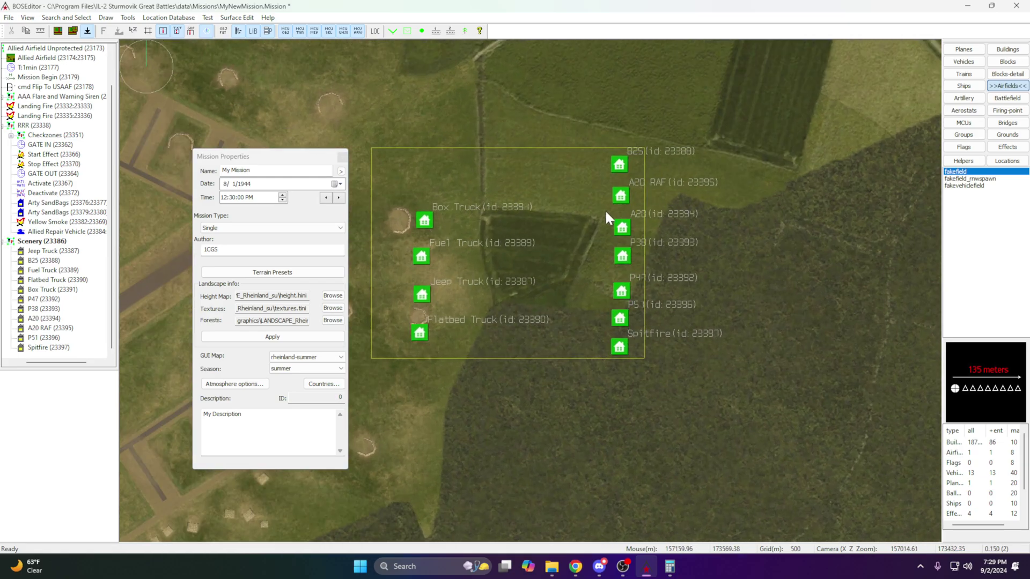
click(621, 195)
drag(619, 199, 526, 89)
drag(620, 346, 533, 88)
key(Delete)
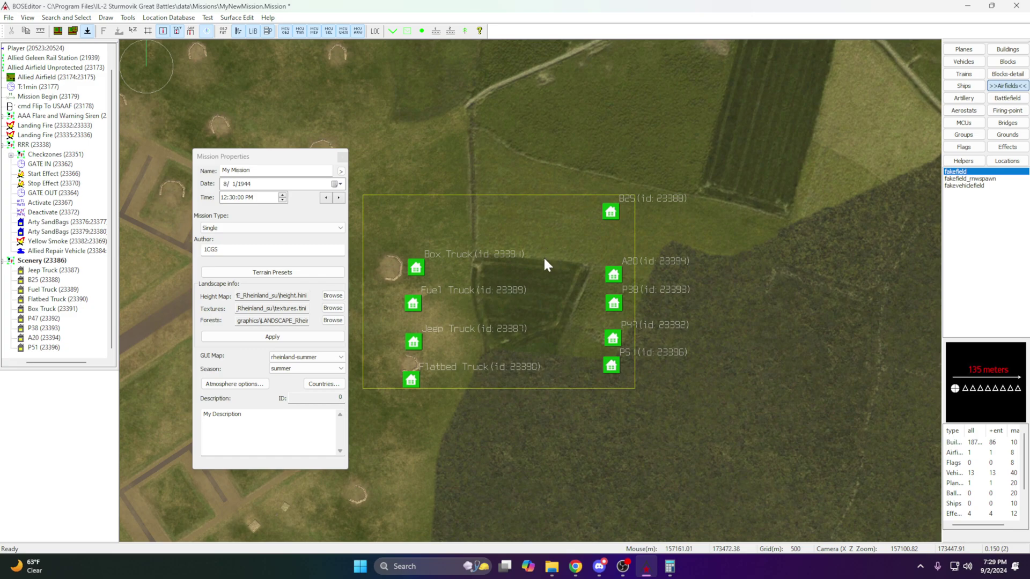
Move the remaining truck and aircraft blocks of the Scenery group farther east, clear of the revetments
middle_drag(572, 304, 613, 243)
click(653, 305)
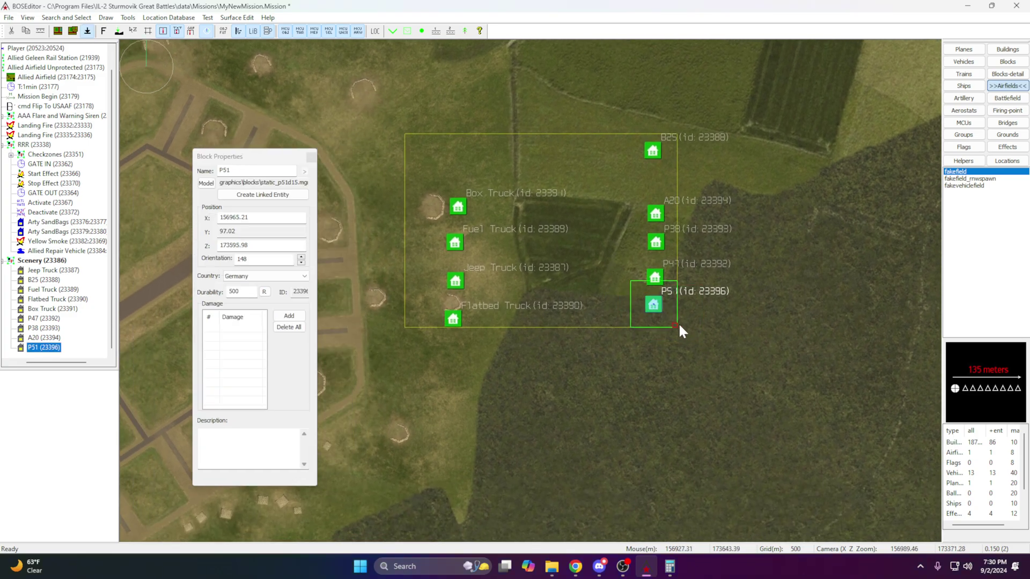
middle_drag(522, 342, 536, 295)
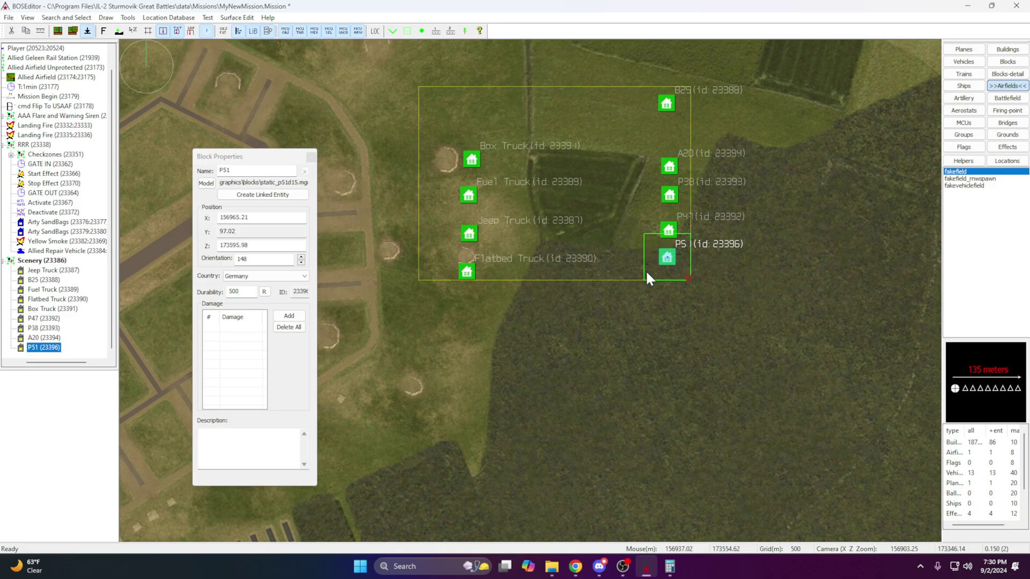
scroll(484, 150, down, 3)
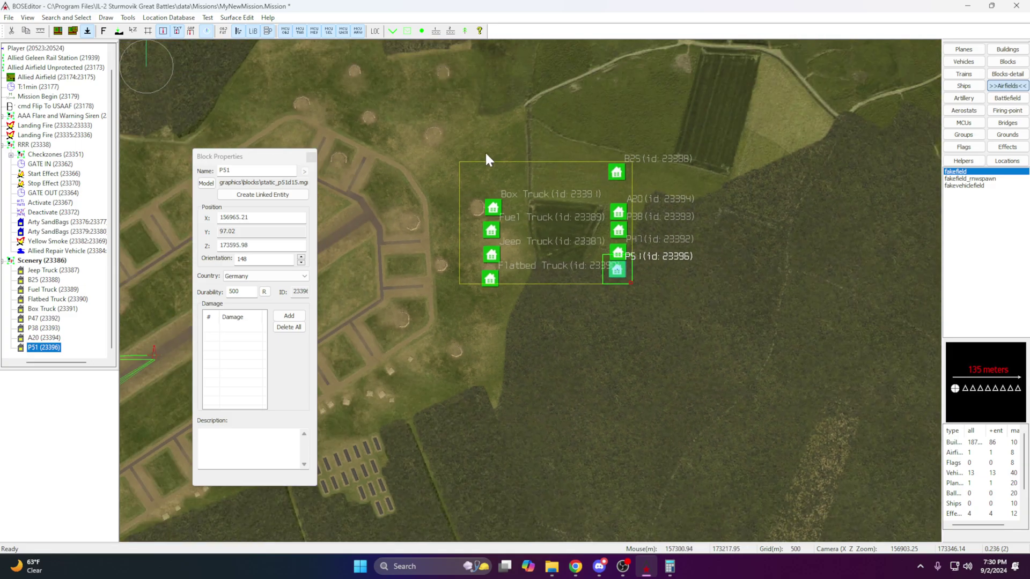
drag(705, 332, 706, 334)
drag(573, 254, 634, 242)
click(724, 238)
scroll(709, 253, up, 4)
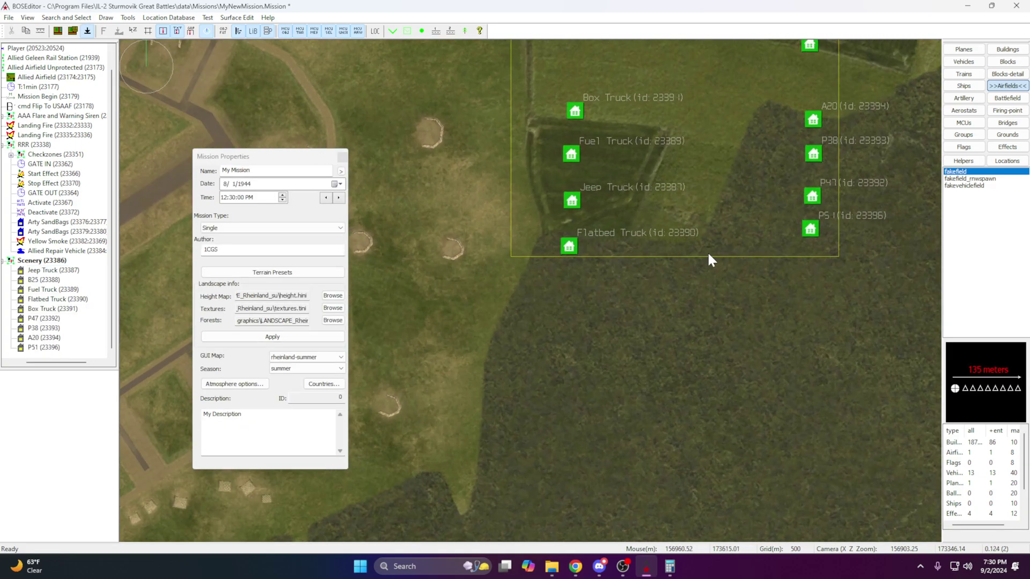
Place a copy of the P51 in the revetment beside the eastern perimeter track, with orientation 257
click(831, 237)
scroll(617, 378, up, 10)
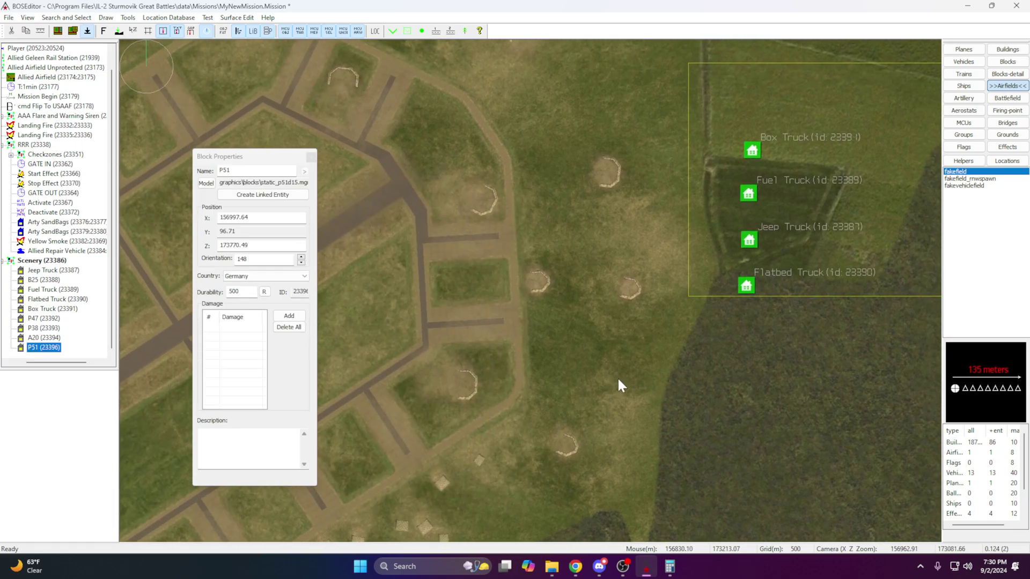
key(ctrl+v)
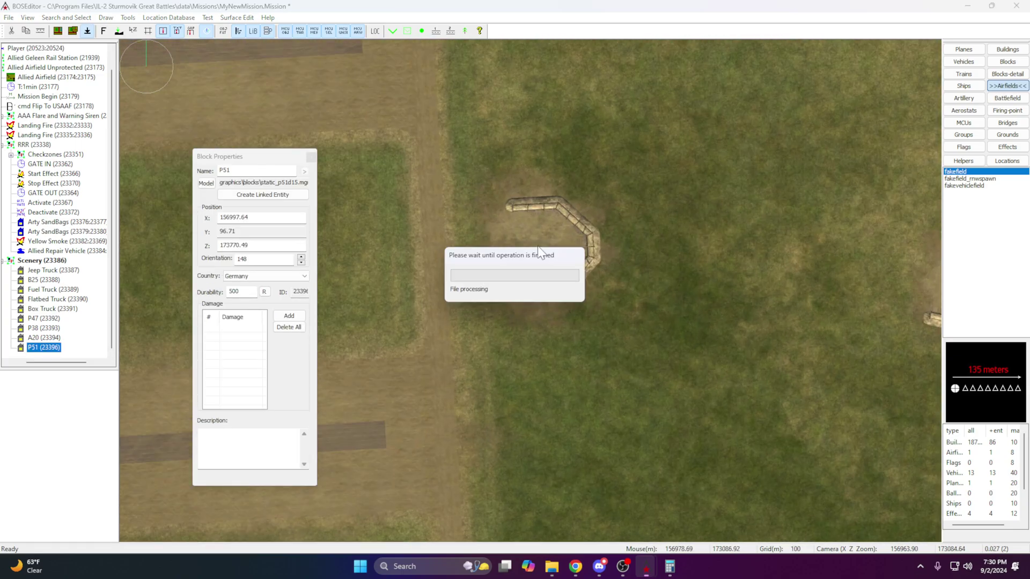
drag(549, 263, 487, 252)
scroll(487, 252, down, 3)
middle_drag(499, 264, 541, 378)
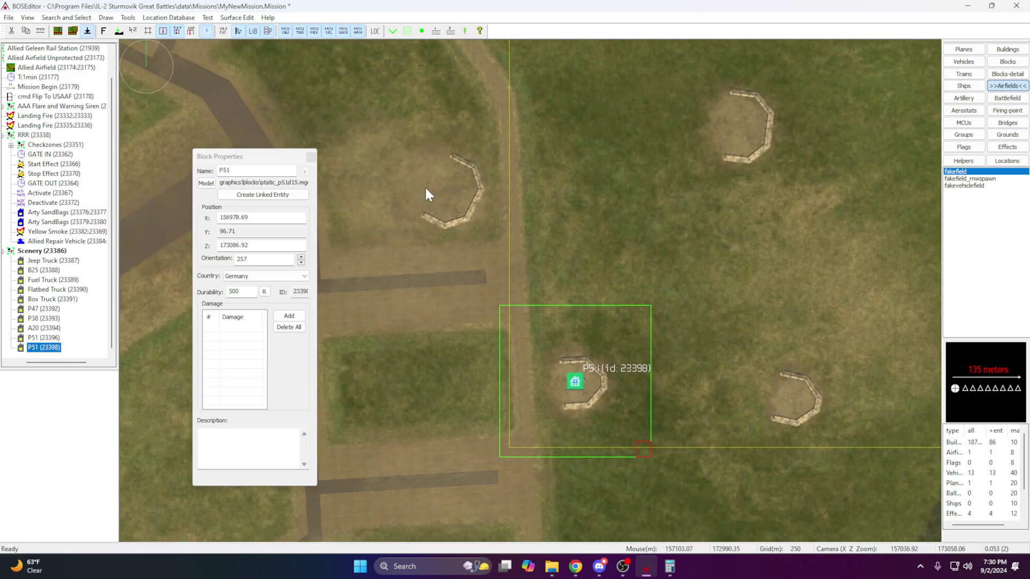
Place four more P51 copies in the surrounding eastern revetments, turning the one in the northwestern revetment to orientation 282
key(ctrl+v)
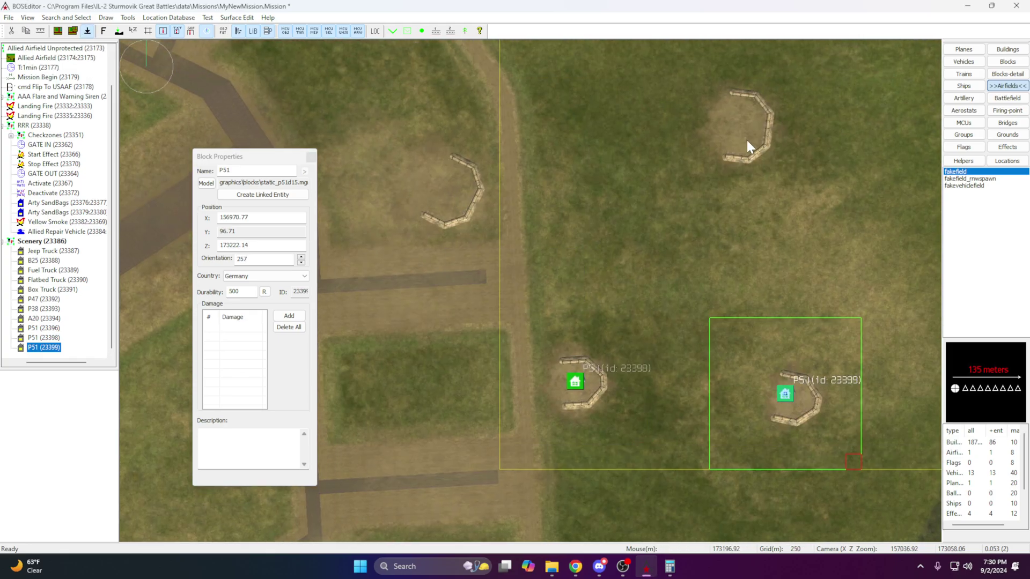
key(ctrl+v)
key(ctrl+v)
drag(460, 194, 464, 320)
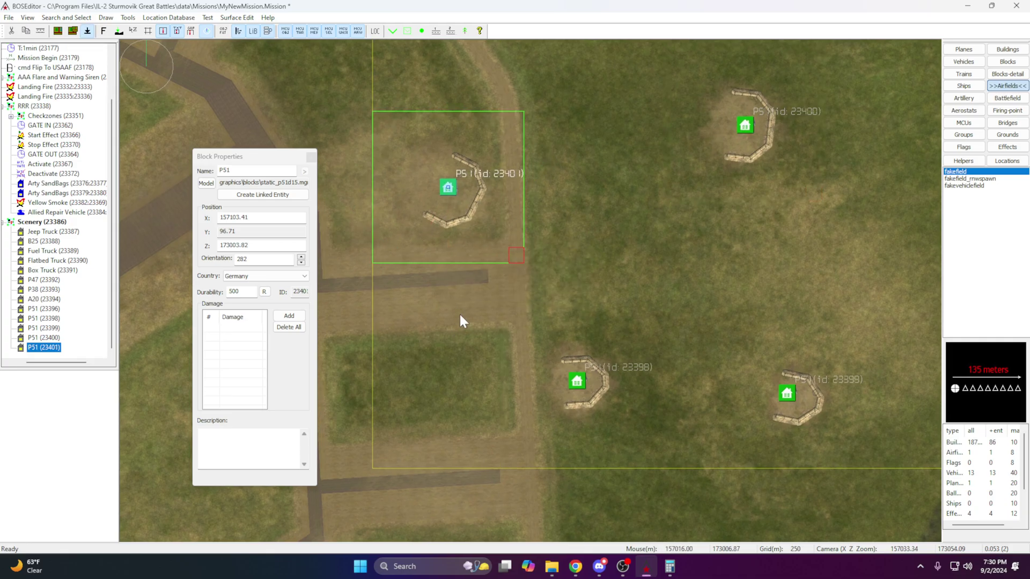
middle_drag(459, 313, 572, 164)
key(ctrl+v)
middle_drag(508, 470, 603, 193)
scroll(559, 371, down, 3)
scroll(559, 372, up, 5)
middle_drag(559, 372, 485, 362)
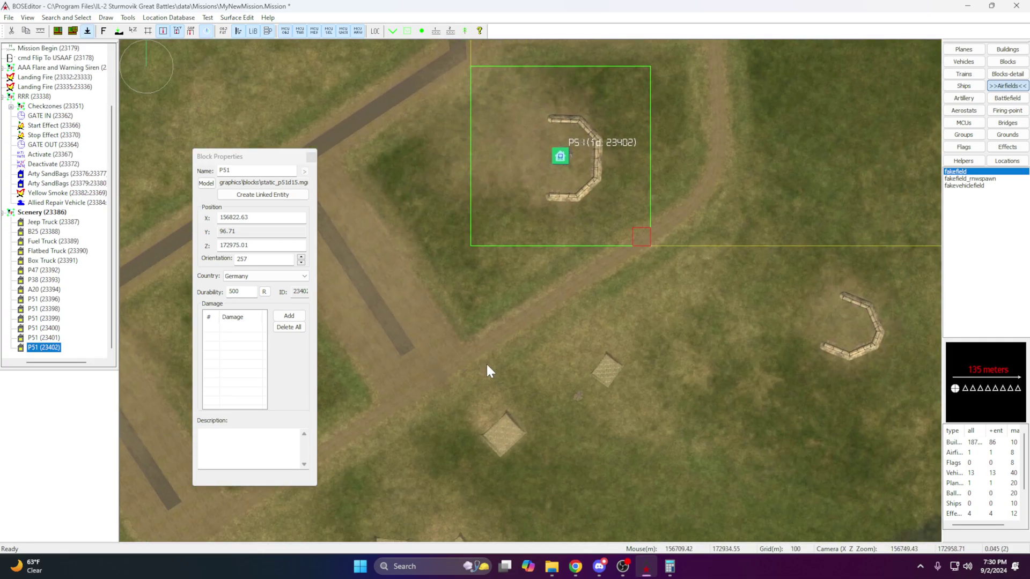
Place two P51 copies at the first two square straw-coloured pads southeast of the taxiways, aligning each with its pad
scroll(479, 428, up, 3)
middle_drag(491, 453, 532, 322)
key(ctrl+v)
drag(492, 375, 502, 408)
drag(497, 383, 505, 381)
key(ctrl+v)
drag(661, 273, 686, 296)
drag(665, 283, 680, 285)
Place two more P51 copies at the next pair of square pads to the southwest, the second with orientation 11
scroll(607, 361, down, 3)
middle_drag(487, 436, 590, 298)
key(ctrl+v)
scroll(595, 298, up, 3)
drag(608, 299, 627, 321)
drag(633, 293, 648, 332)
middle_drag(544, 280, 609, 240)
key(ctrl+v)
drag(615, 250, 579, 280)
drag(600, 262, 607, 272)
middle_drag(408, 314, 591, 294)
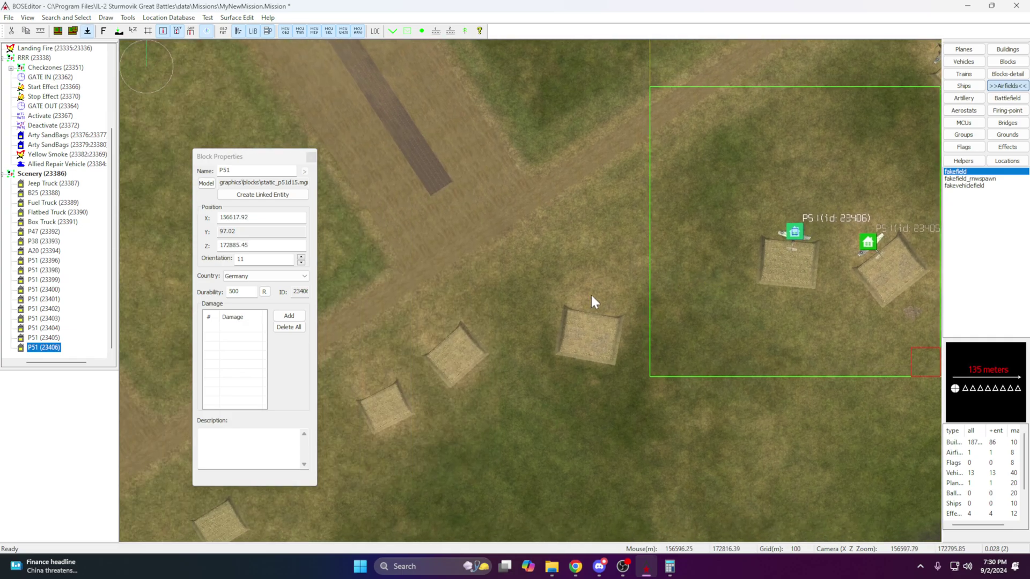
Place P51 copies at the next two square pads southwest along the perimeter track, the second with orientation 320
key(ctrl+v)
drag(598, 301, 543, 325)
drag(572, 302, 574, 311)
middle_drag(572, 312, 666, 277)
key(ctrl+v)
drag(548, 294, 534, 311)
drag(539, 287, 535, 298)
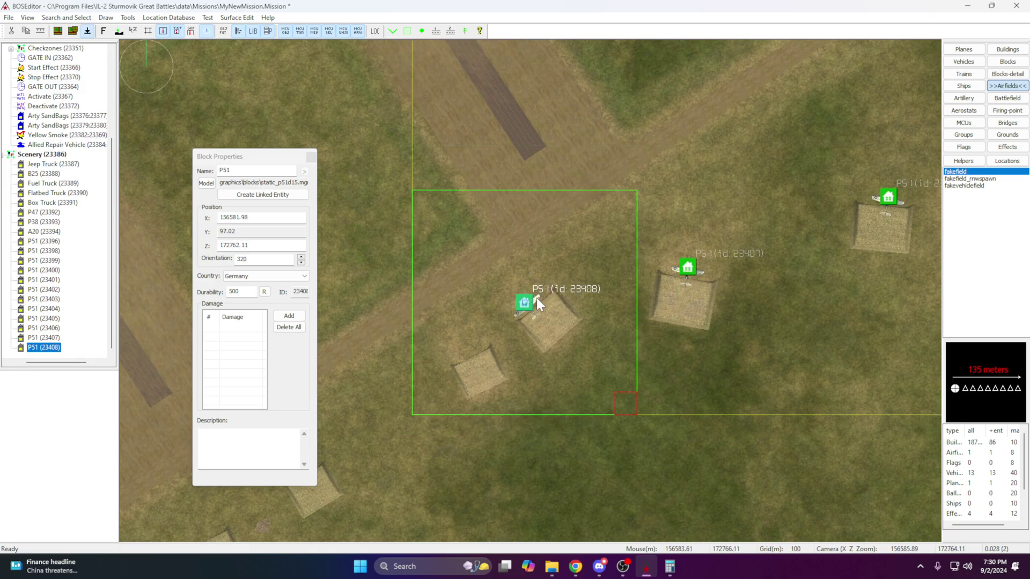
Place P51 copies at three further square pads toward the southwest, turning them to suit their pads
key(ctrl+v)
drag(475, 343, 484, 366)
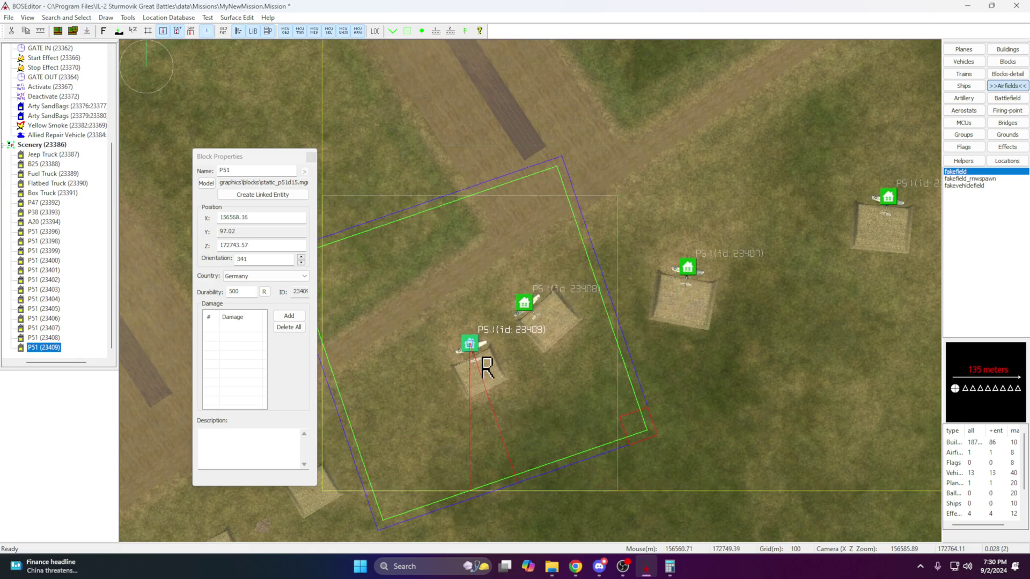
middle_drag(484, 366, 636, 285)
key(ctrl+v)
mouse_move(479, 370)
mouse_down()
mouse_move(476, 383)
mouse_move(470, 367)
mouse_up()
middle_drag(470, 367, 662, 295)
key(ctrl+v)
drag(569, 346, 571, 358)
Place a copy of the Box Truck at the north end of the westernmost long dark building, with orientation 327
scroll(572, 351, down, 1)
scroll(572, 350, down, 6)
middle_drag(678, 200, 558, 381)
scroll(558, 380, up, 3)
middle_drag(809, 105, 612, 204)
click(654, 236)
middle_drag(381, 369, 720, 153)
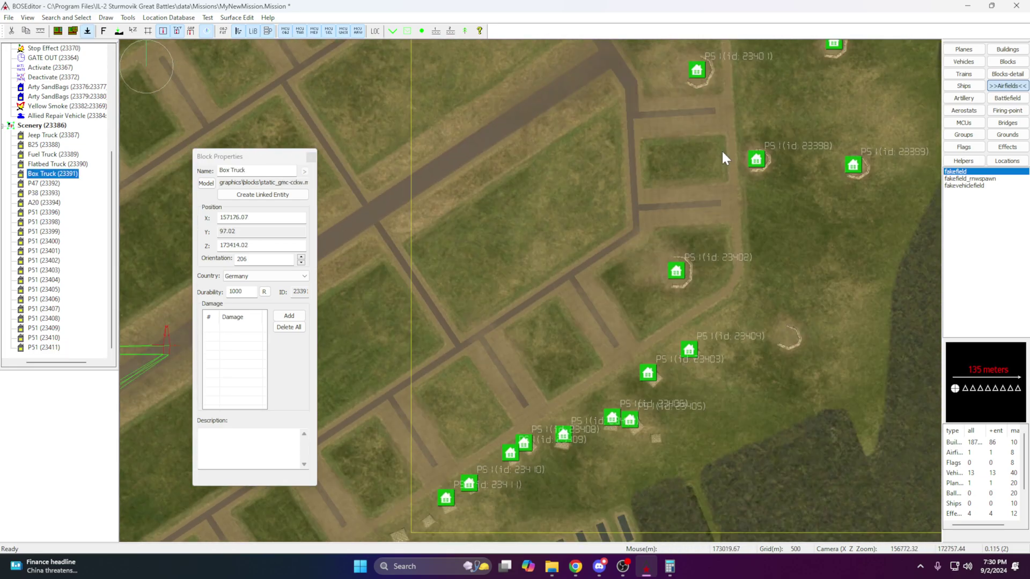
middle_drag(498, 460, 590, 182)
scroll(638, 275, up, 4)
middle_drag(638, 274, 533, 295)
scroll(535, 295, up, 3)
key(ctrl+v)
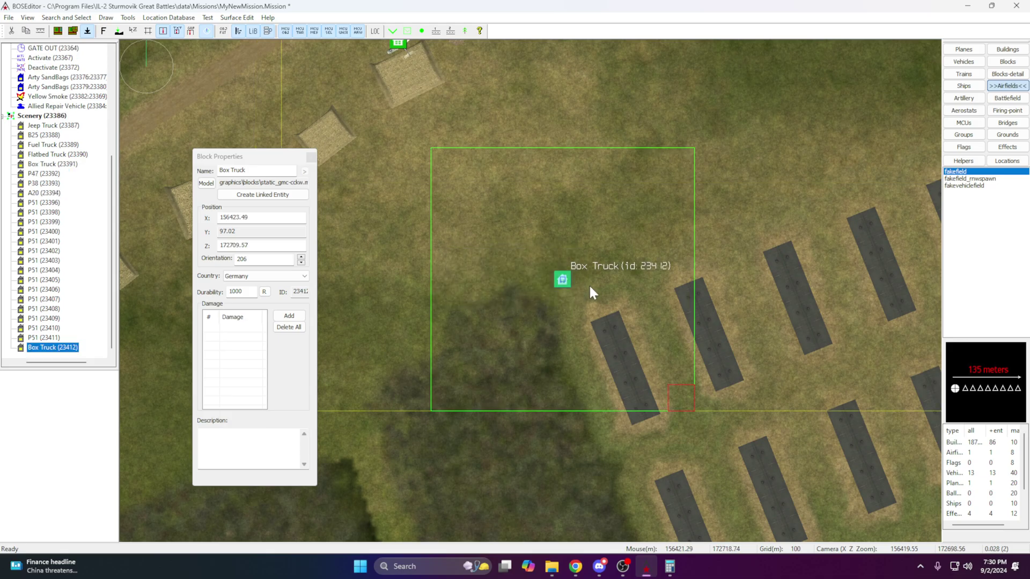
drag(559, 277, 596, 280)
scroll(633, 287, up, 4)
mouse_move(668, 292)
alt+mouse_down()
mouse_move(584, 304)
mouse_move(558, 271)
mouse_move(677, 299)
alt+mouse_up()
Place four more Box Truck copies at the north ends of the next long dark buildings to the east
middle_drag(847, 228, 642, 315)
key(ctrl+v)
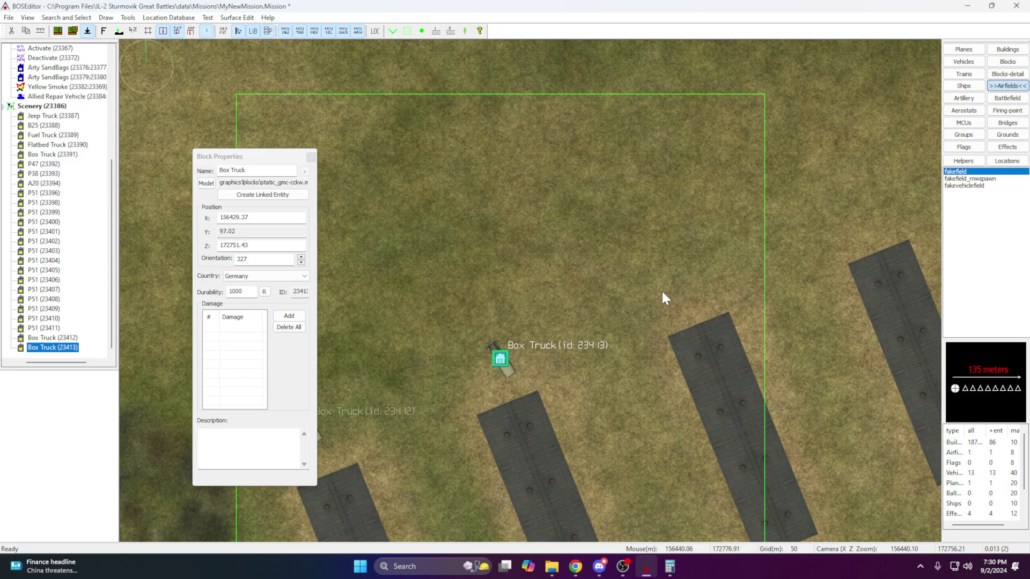
key(ctrl+v)
key(ctrl+v)
scroll(681, 288, down, 4)
middle_drag(728, 257, 637, 284)
key(ctrl+v)
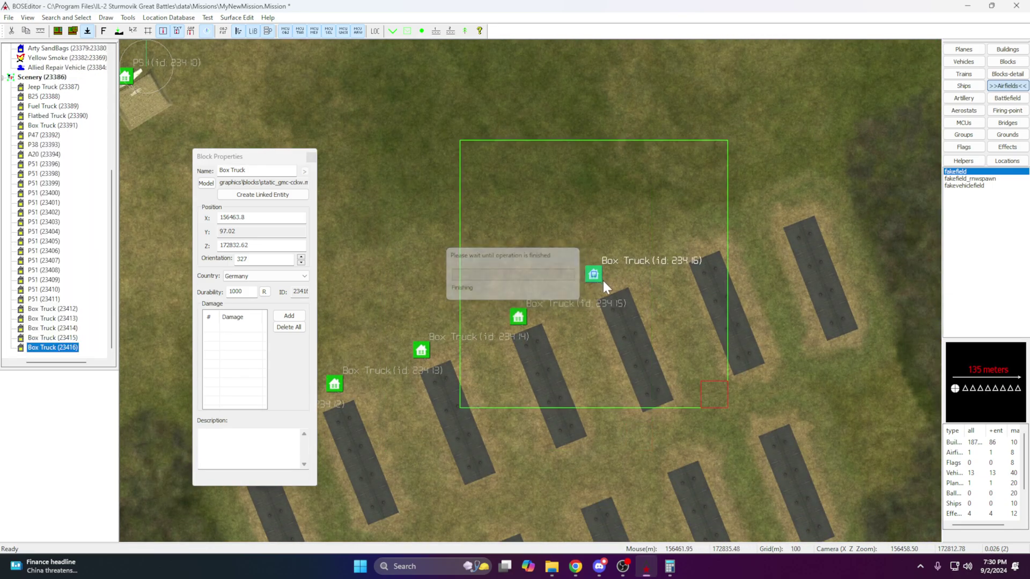
Place three Box Truck copies beside the parked P51s, two between the southwestern pair and one between the next pair
scroll(603, 281, down, 3)
middle_drag(429, 247, 715, 368)
scroll(579, 358, up, 5)
key(ctrl+v)
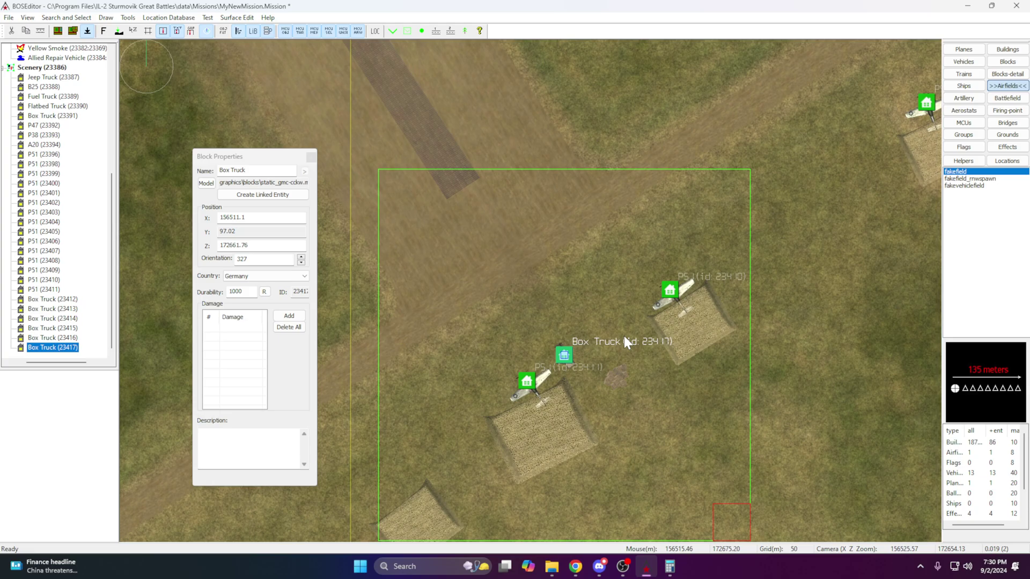
key(ctrl+v)
key(ctrl+v)
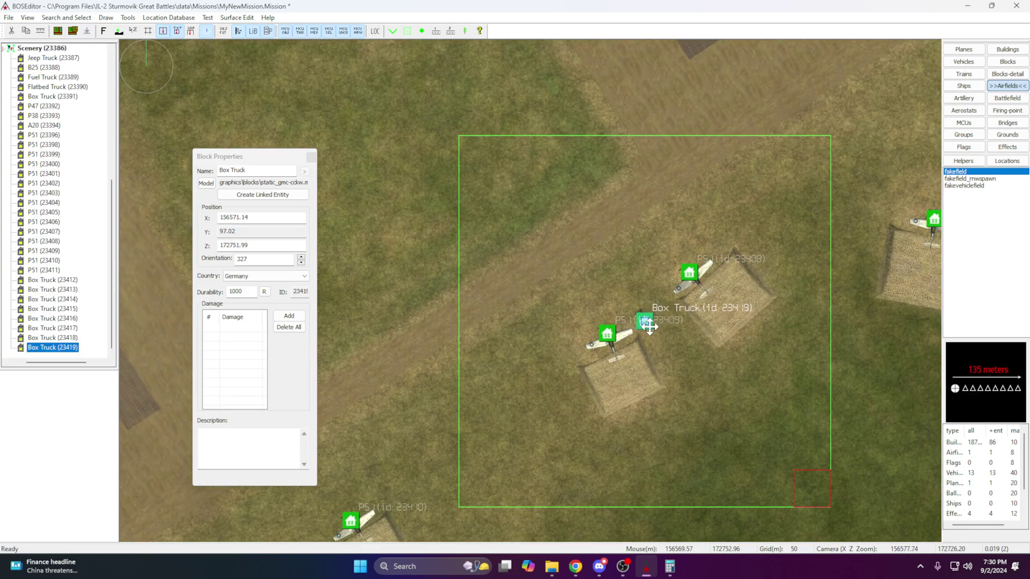
Place two more Box Truck copies beside the P51s farther northeast, with orientations 3 and 41
scroll(708, 311, down, 2)
key(ctrl+v)
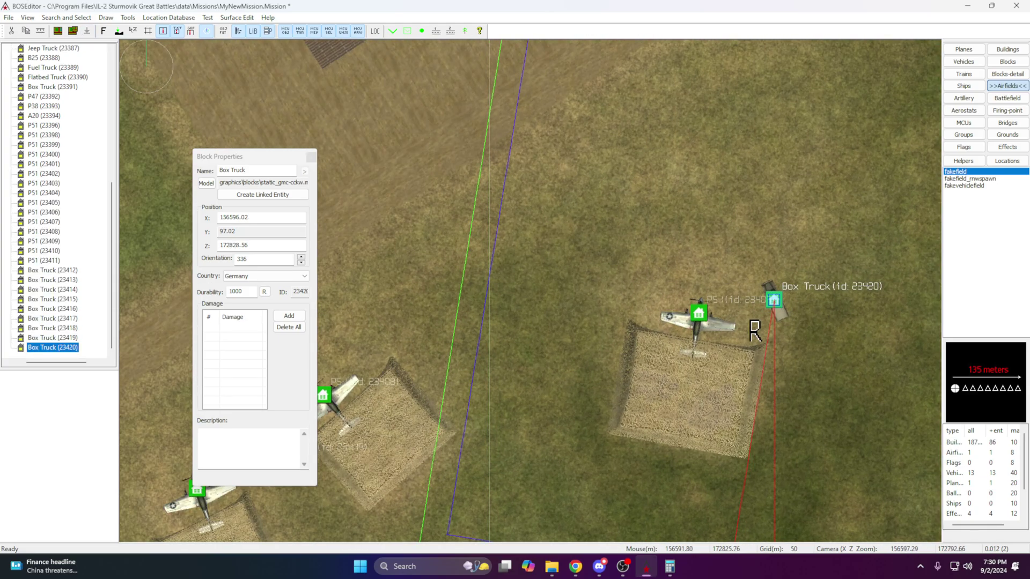
scroll(592, 356, down, 2)
scroll(592, 356, up, 2)
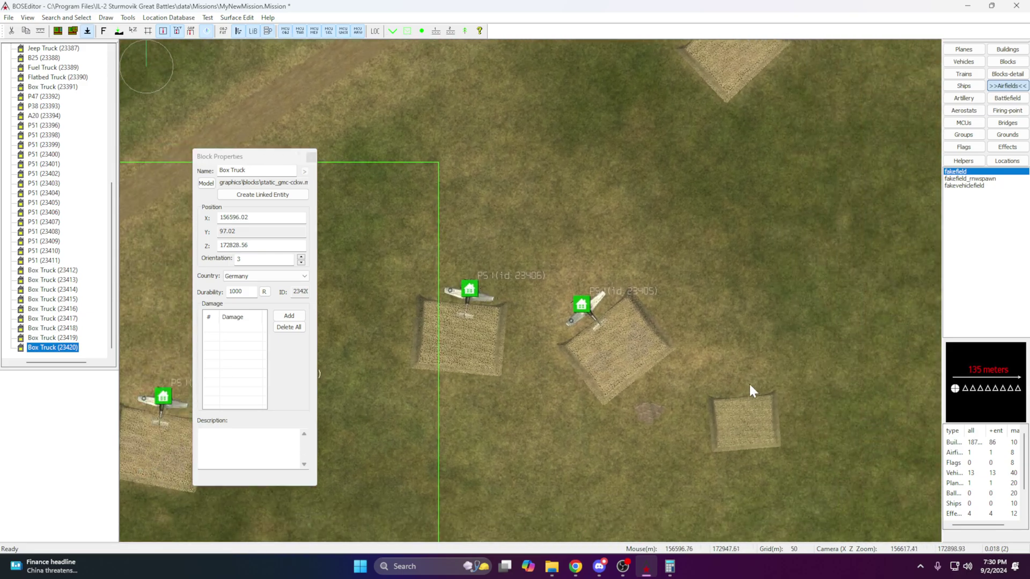
key(ctrl+v)
drag(697, 390, 677, 384)
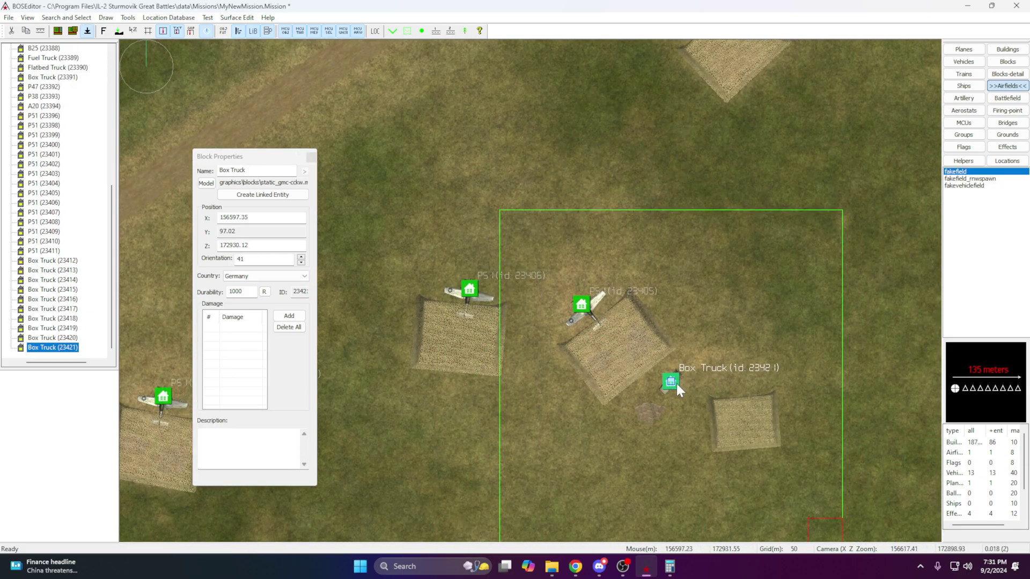
Place an art_position_amb1 block just north of the two Box Trucks between the southwestern P51s
scroll(677, 384, down, 3)
middle_drag(324, 424, 700, 337)
scroll(561, 361, down, 1)
scroll(504, 432, down, 2)
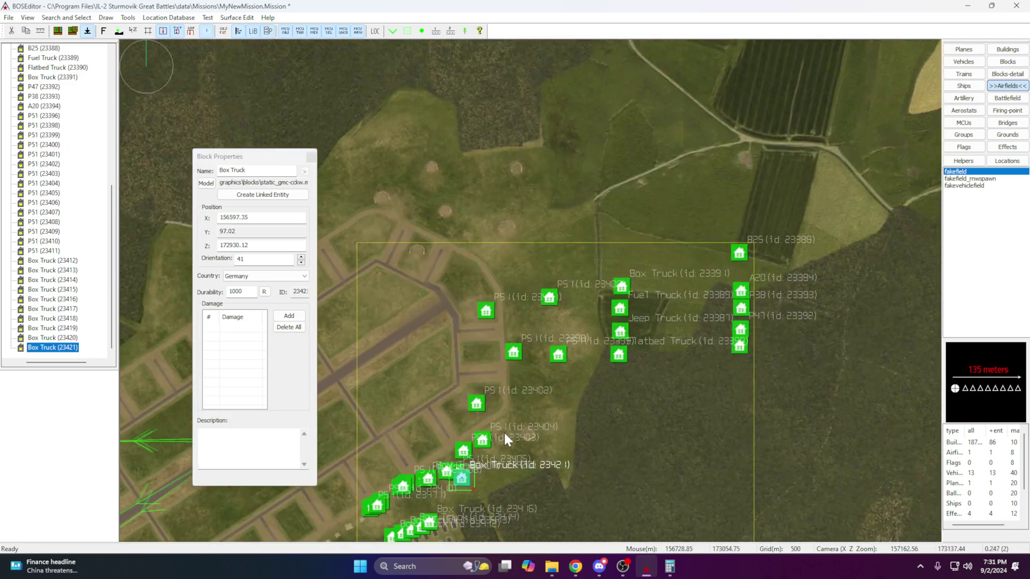
click(1007, 61)
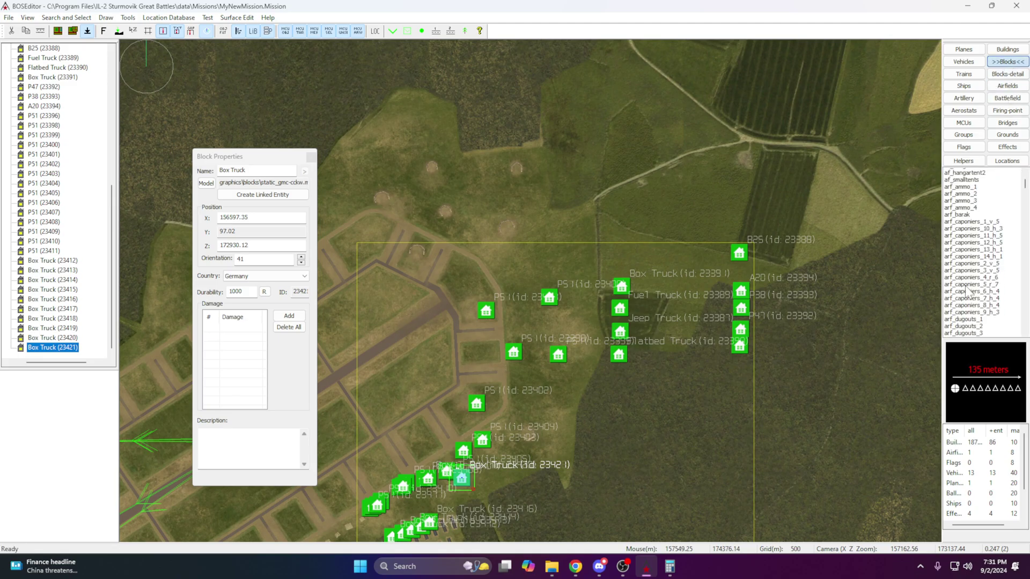
scroll(975, 290, down, 5)
scroll(975, 289, down, 2)
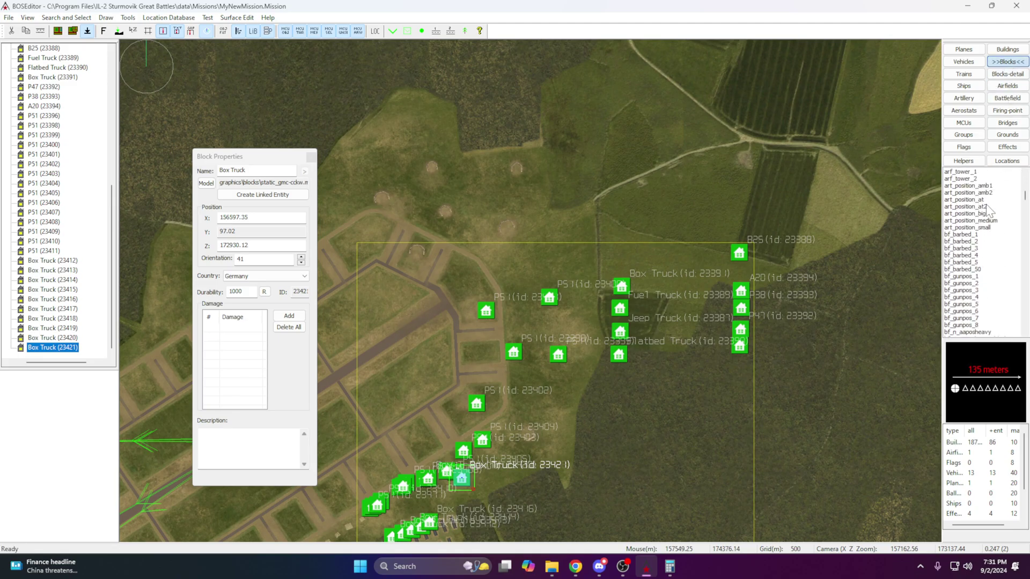
scroll(616, 246, up, 10)
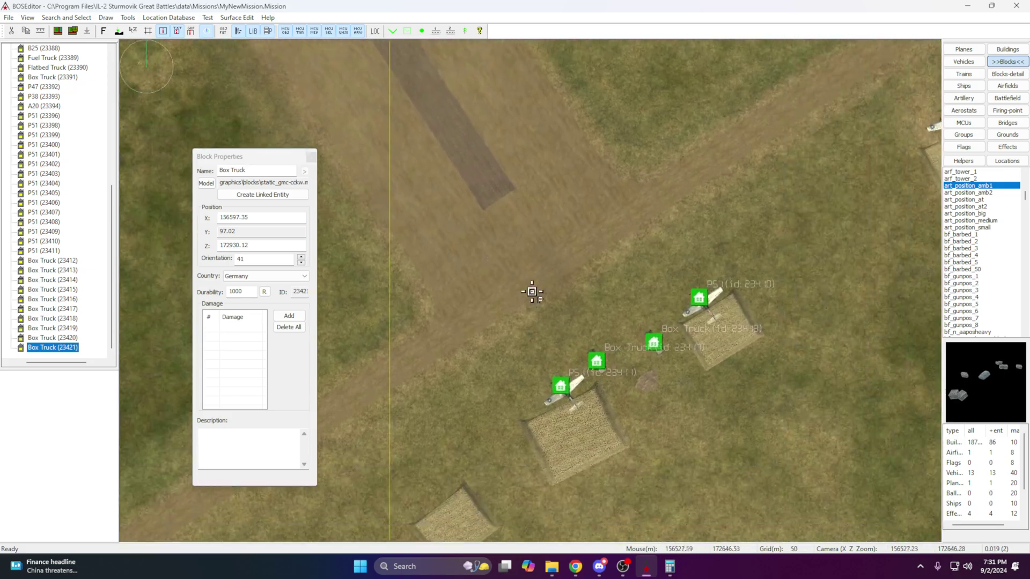
scroll(566, 322, up, 4)
click(635, 356)
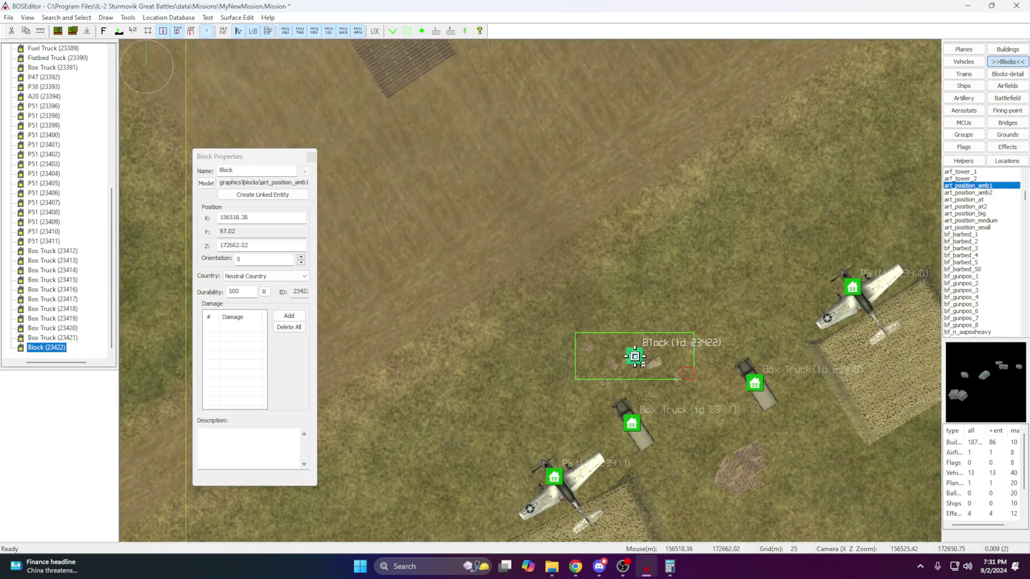
Place a second art_position_amb1 block north of the southwesternmost P51, with orientation 133
key(ctrl+v)
alt+drag(565, 406, 536, 410)
middle_drag(616, 360, 536, 378)
Copy the turned art_position_amb1 block and place two copies around the next P51 to the northeast
click(588, 397)
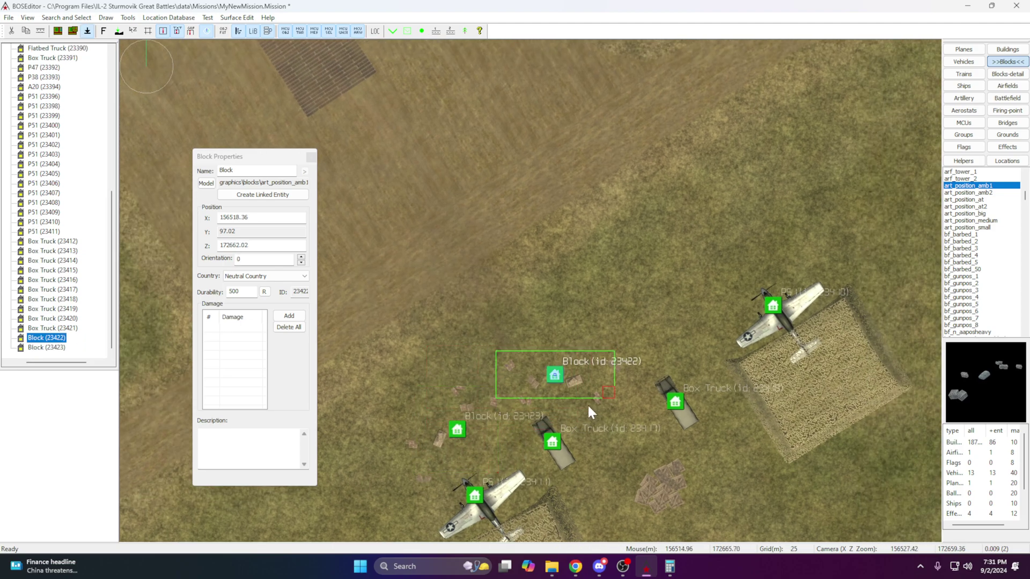
drag(482, 460, 482, 460)
key(ctrl+c)
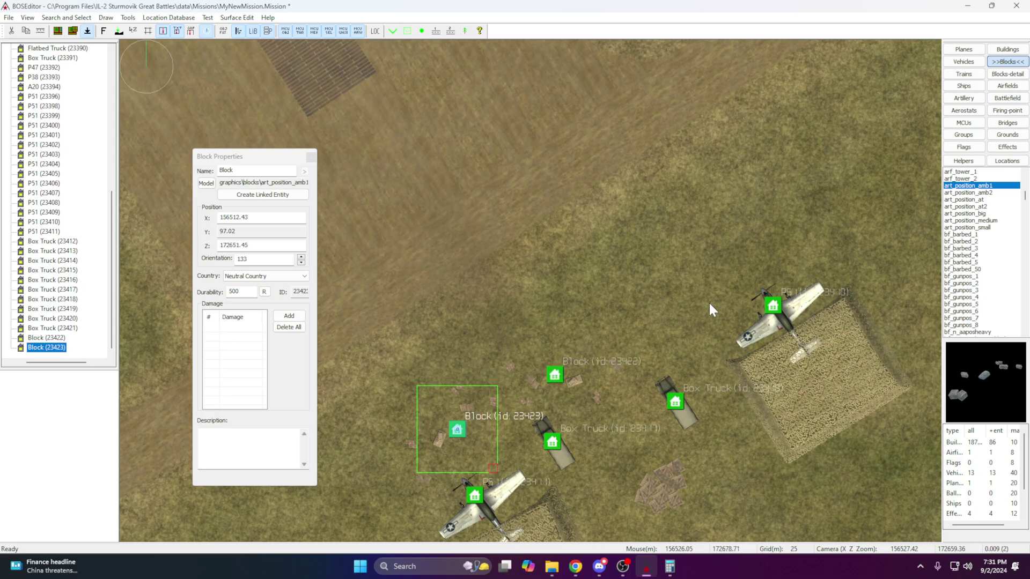
key(ctrl+v)
drag(719, 294, 710, 283)
key(ctrl+v)
Place three more art_position_amb1 copies around the next pair of P51s to the northeast
middle_drag(830, 234, 536, 386)
scroll(744, 276, down, 3)
scroll(536, 387, down, 3)
key(ctrl+v)
scroll(629, 231, up, 1)
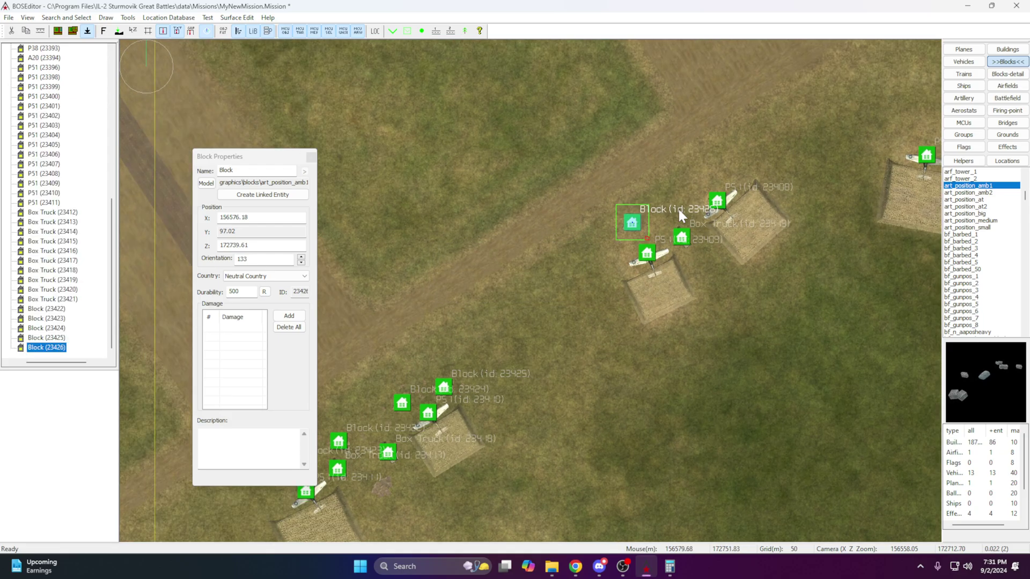
key(ctrl+v)
key(ctrl+v)
middle_drag(724, 172, 557, 241)
scroll(674, 215, down, 3)
scroll(673, 214, down, 2)
middle_drag(615, 158, 571, 223)
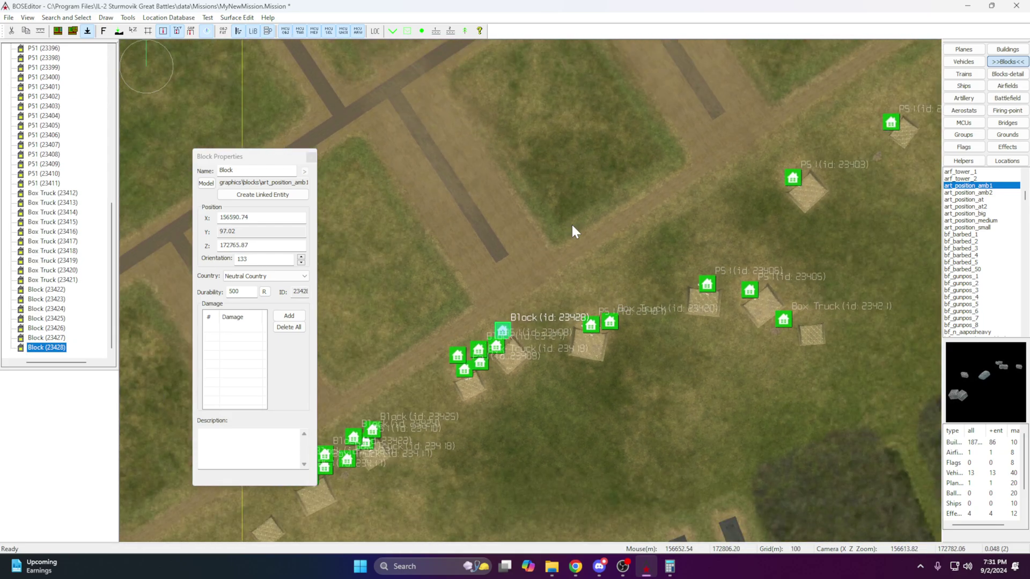
Save the mission and move the nine spare sample aircraft and trucks well east of the airfield
click(572, 223)
key(ctrl+s)
scroll(571, 223, down, 5)
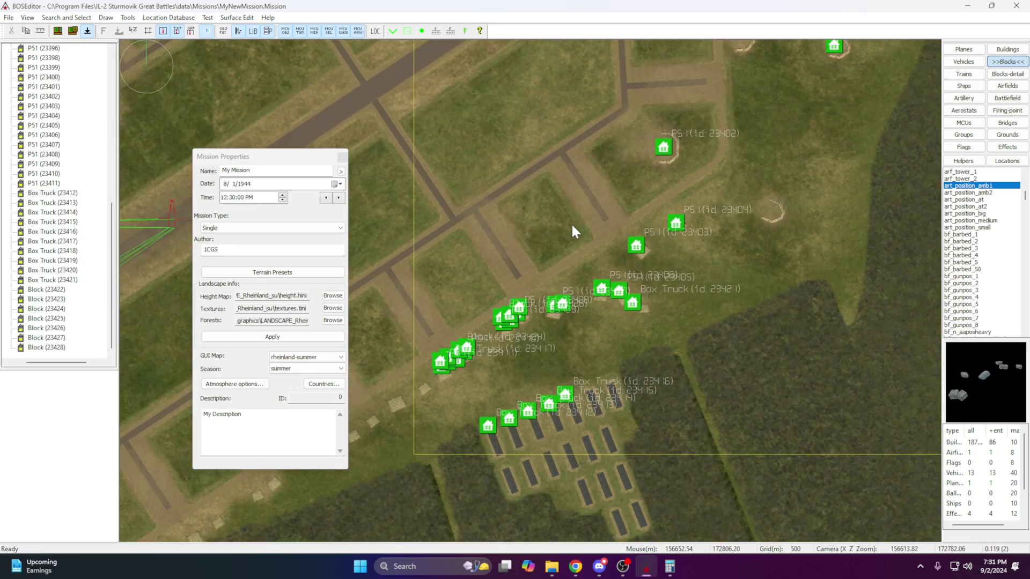
scroll(665, 279, down, 1)
middle_drag(674, 276, 561, 367)
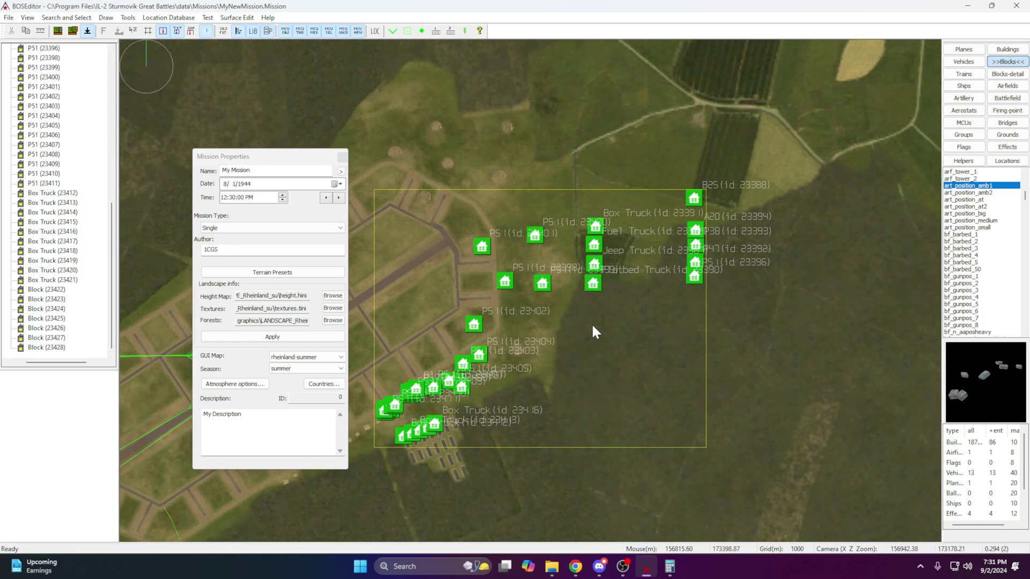
drag(571, 162, 764, 374)
drag(594, 266, 829, 271)
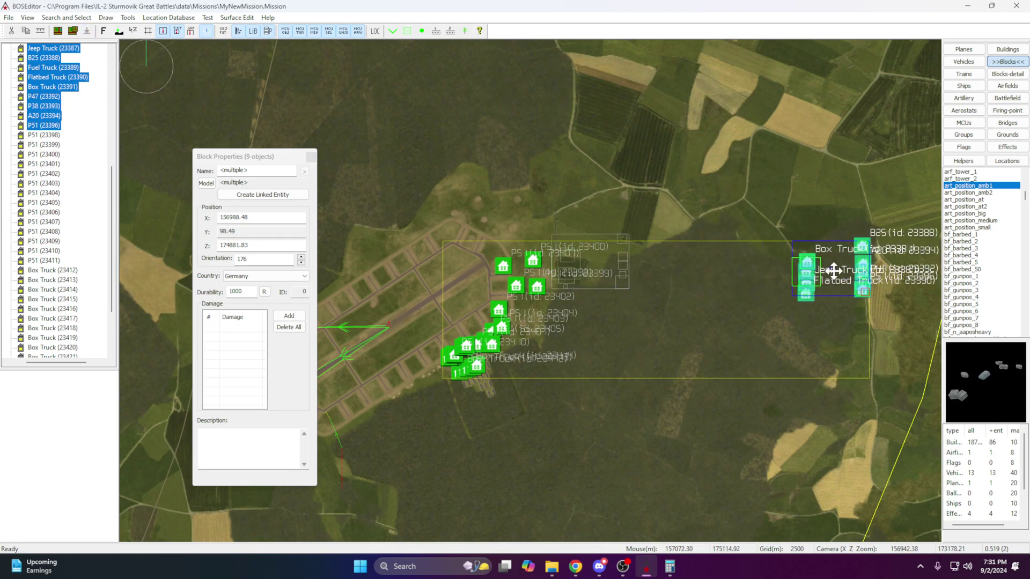
scroll(688, 282, up, 5)
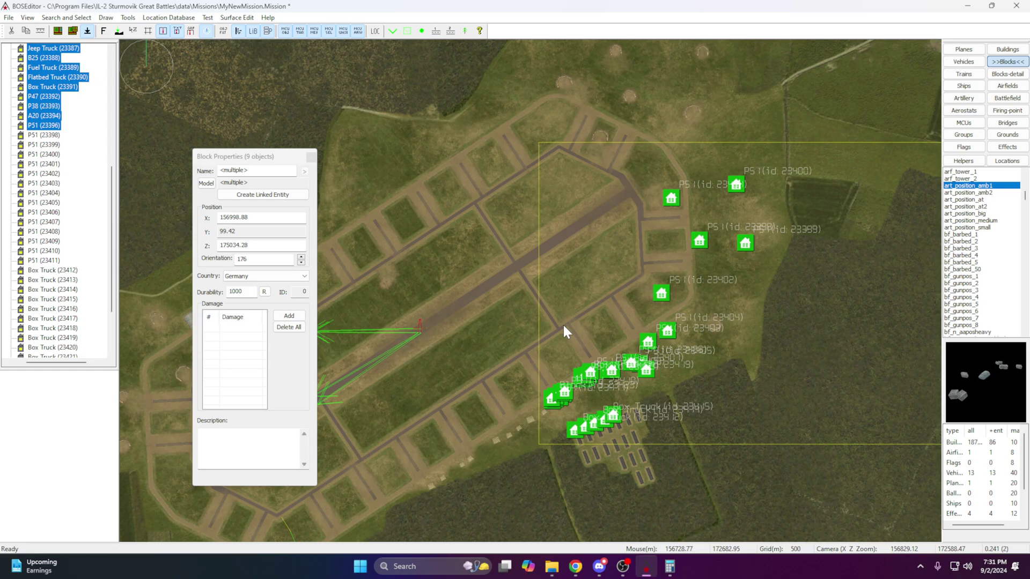
Set the country of all P51s, Box Trucks and Blocks placed on the airfield to United States and save the mission
scroll(564, 323, down, 3)
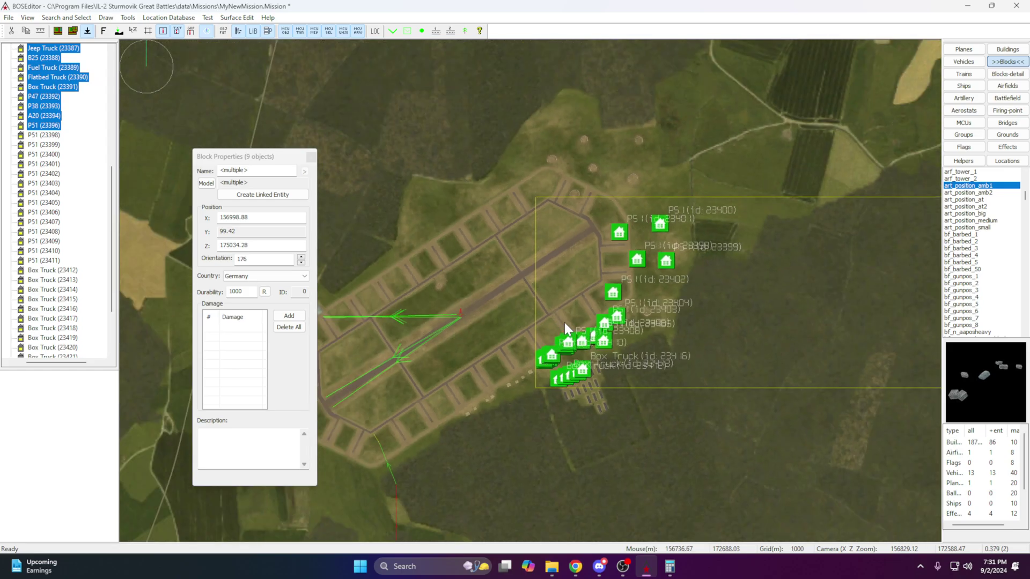
click(530, 184)
drag(492, 156, 726, 388)
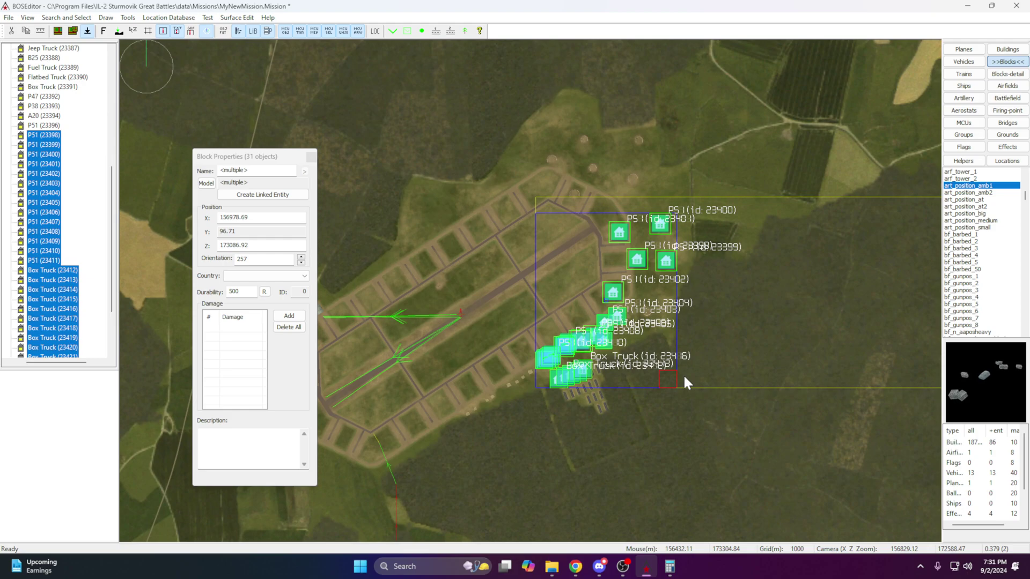
click(243, 275)
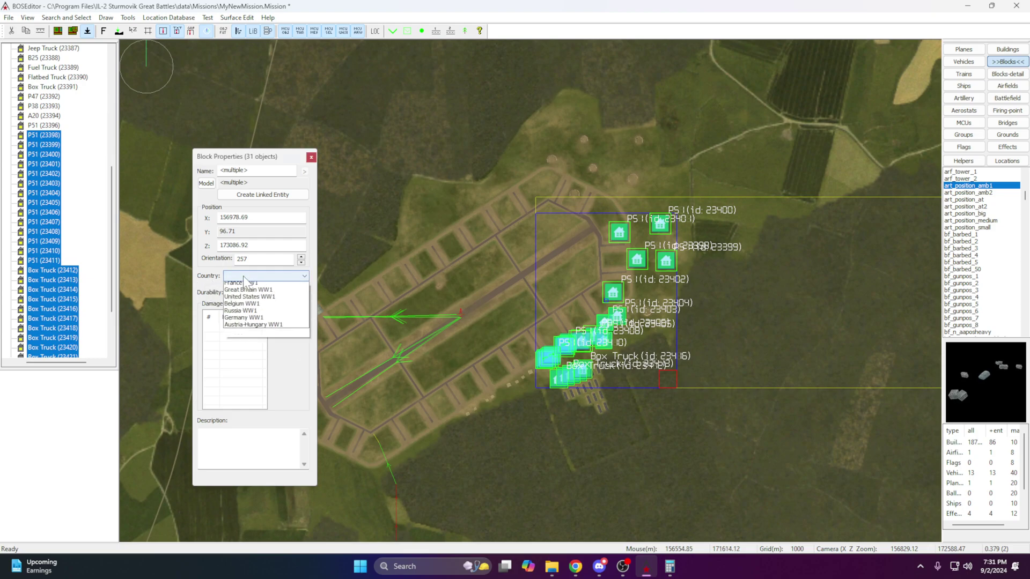
click(247, 300)
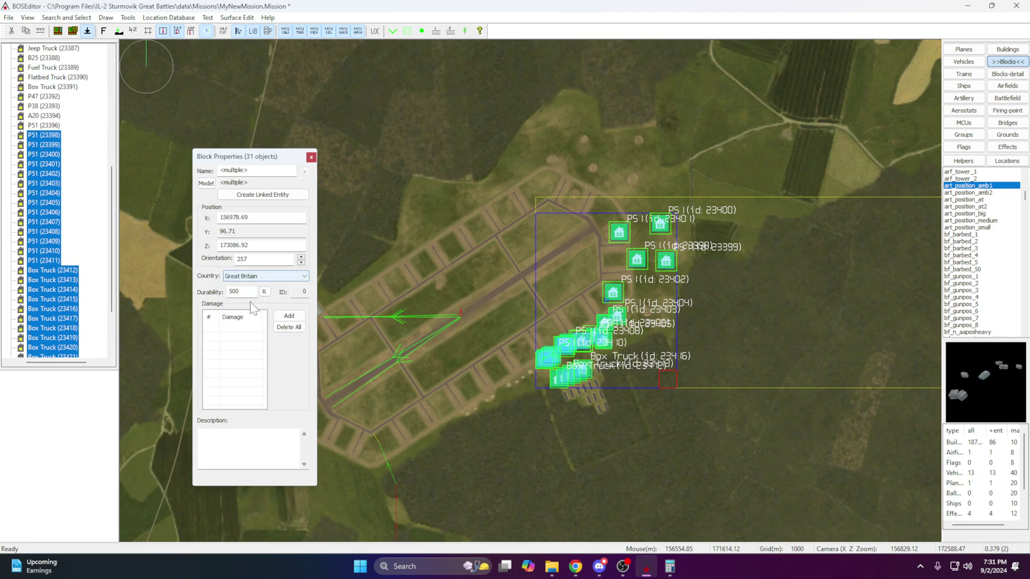
click(259, 277)
click(254, 306)
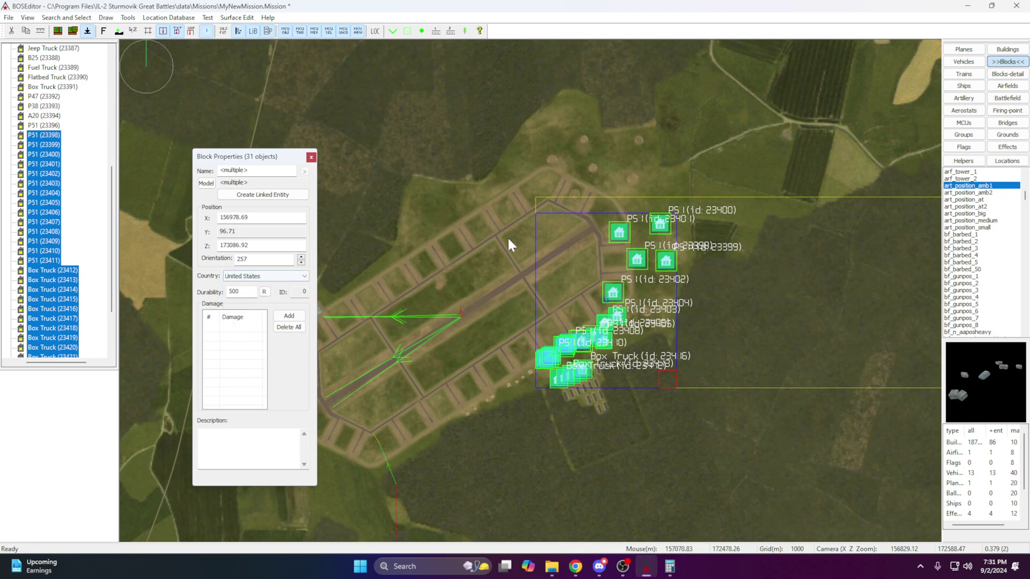
click(497, 173)
scroll(496, 173, down, 2)
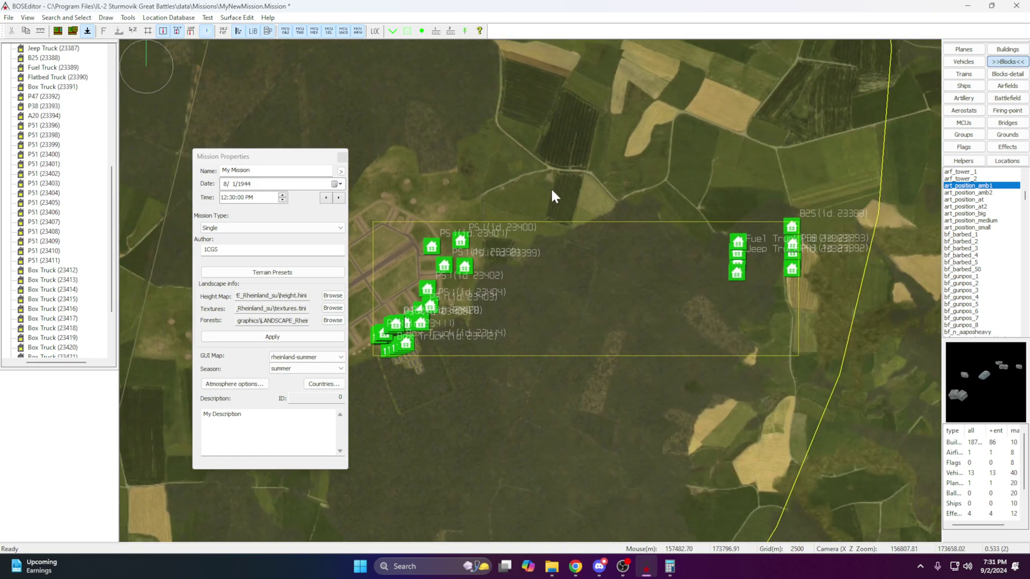
key(ctrl+s)
Delete the nine spare sample aircraft and trucks east of the airfield and save the mission
drag(686, 163, 893, 361)
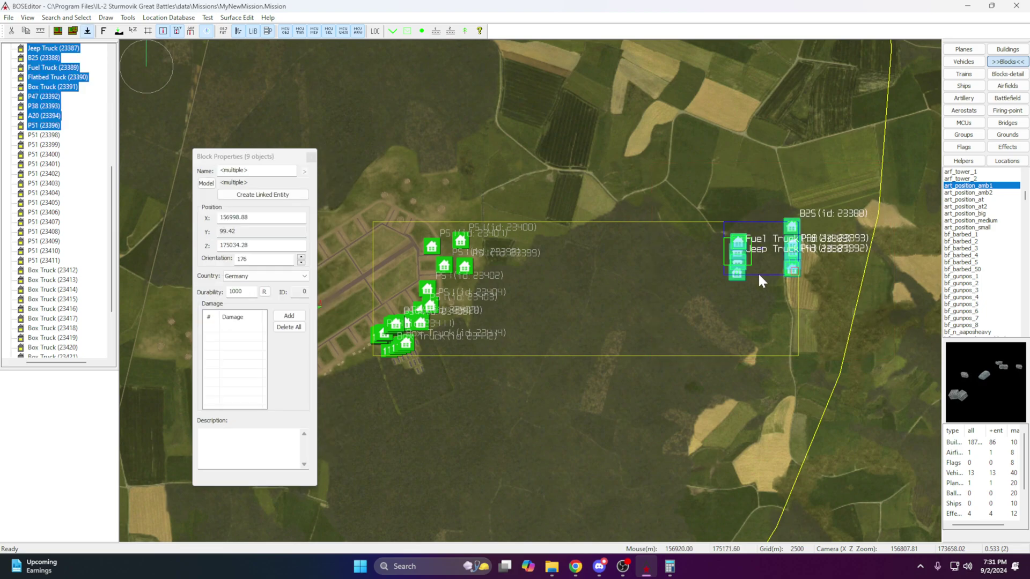
key(Delete)
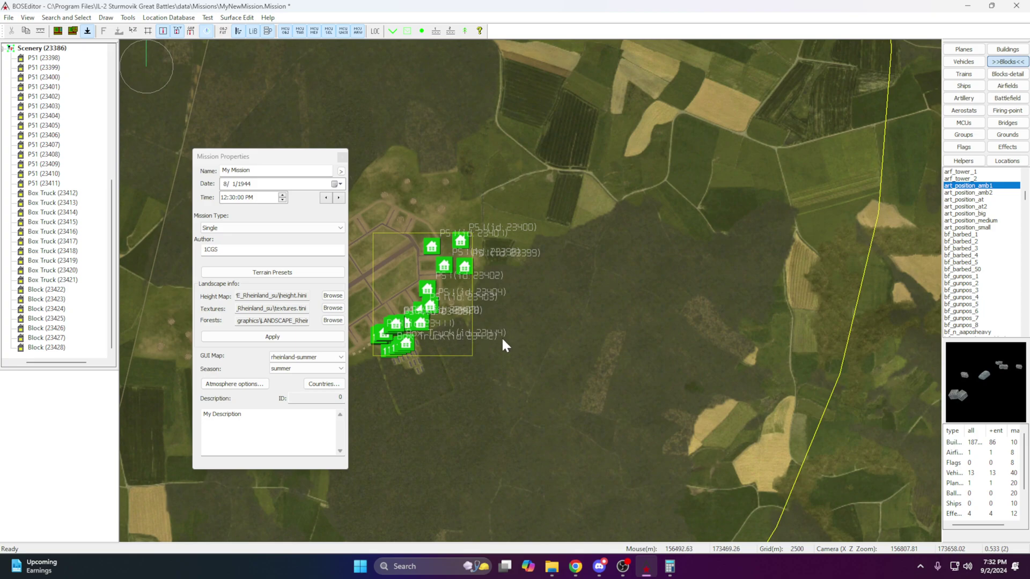
right_drag(502, 339, 703, 351)
key(ctrl+s)
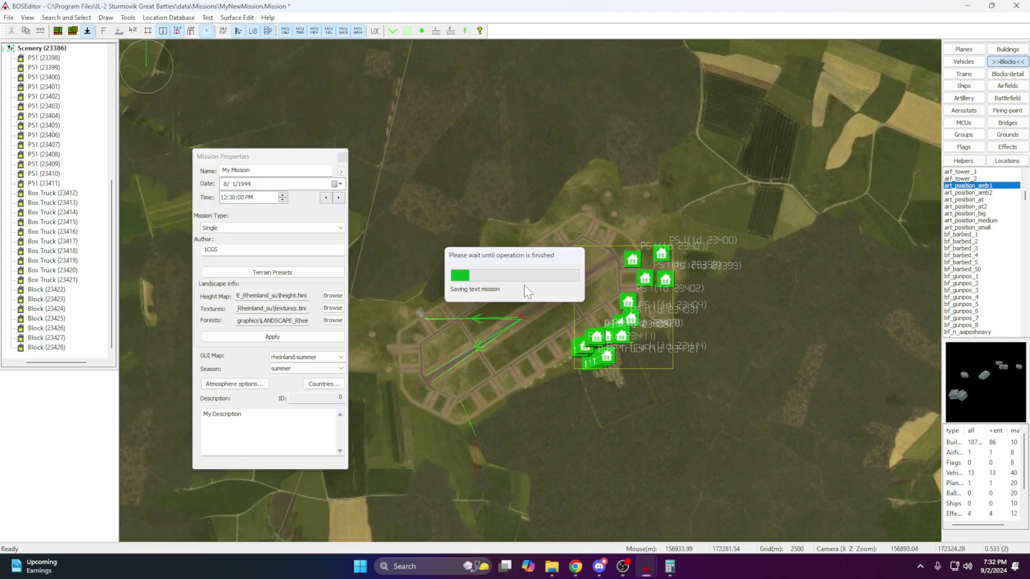
Set the Allied Airfield Unprotected group as the working group
drag(112, 166, 123, 80)
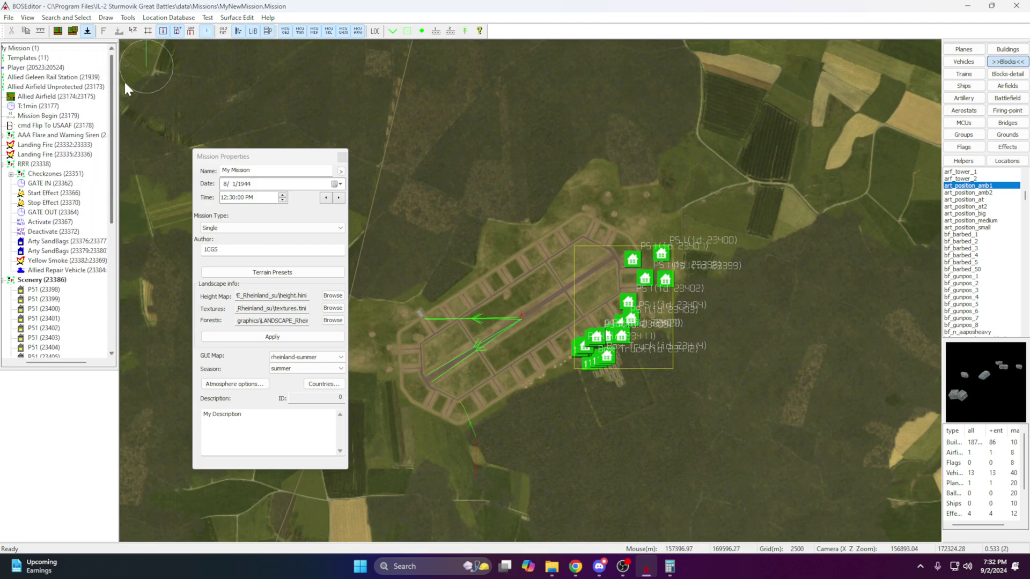
click(54, 89)
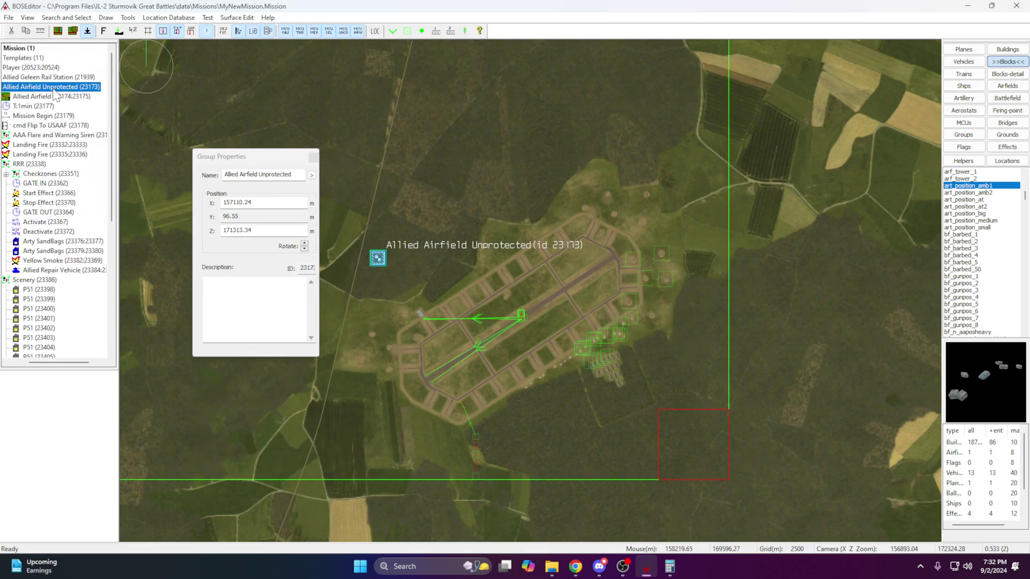
right_click(54, 88)
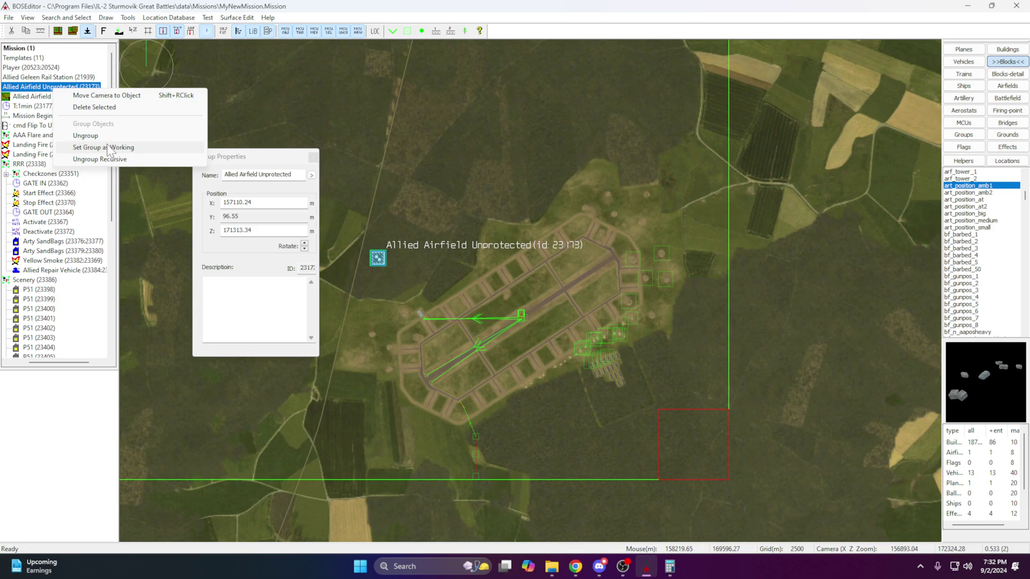
click(107, 148)
click(549, 231)
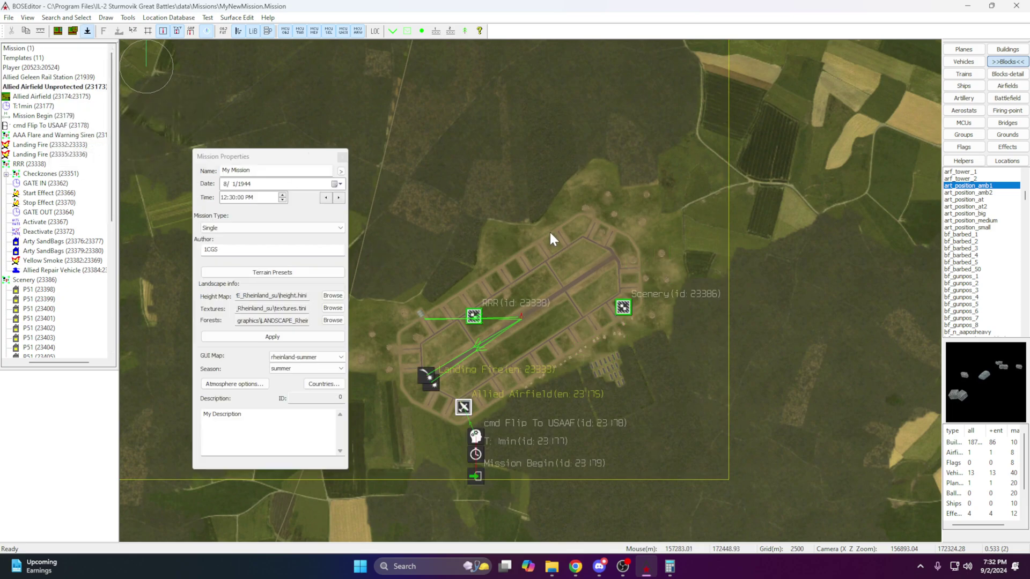
Move the AAA Flare and Warning Siren group to the airfield's northwestern edge, at about X 157169, Z 171704
scroll(596, 343, up, 5)
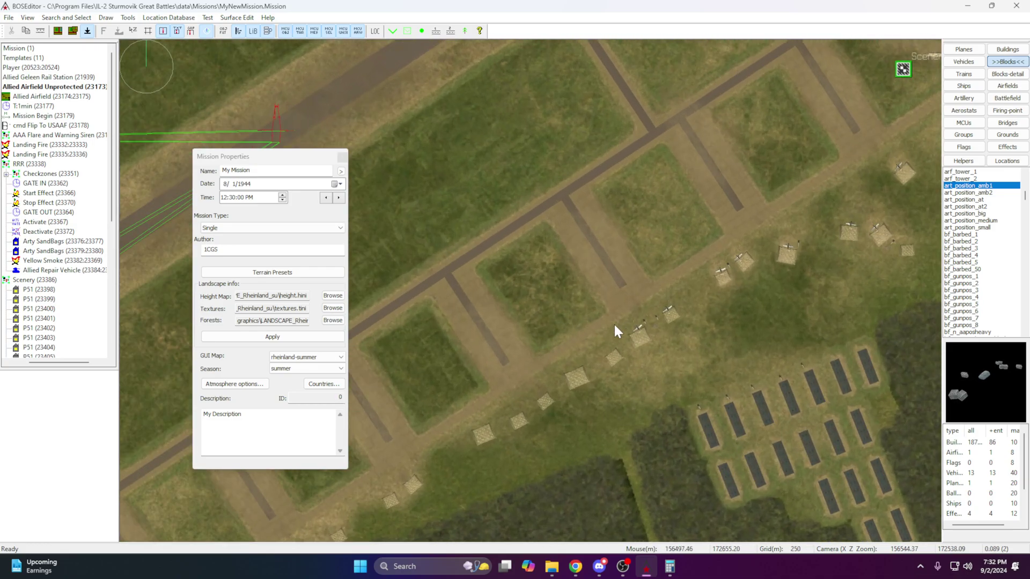
scroll(783, 234, down, 3)
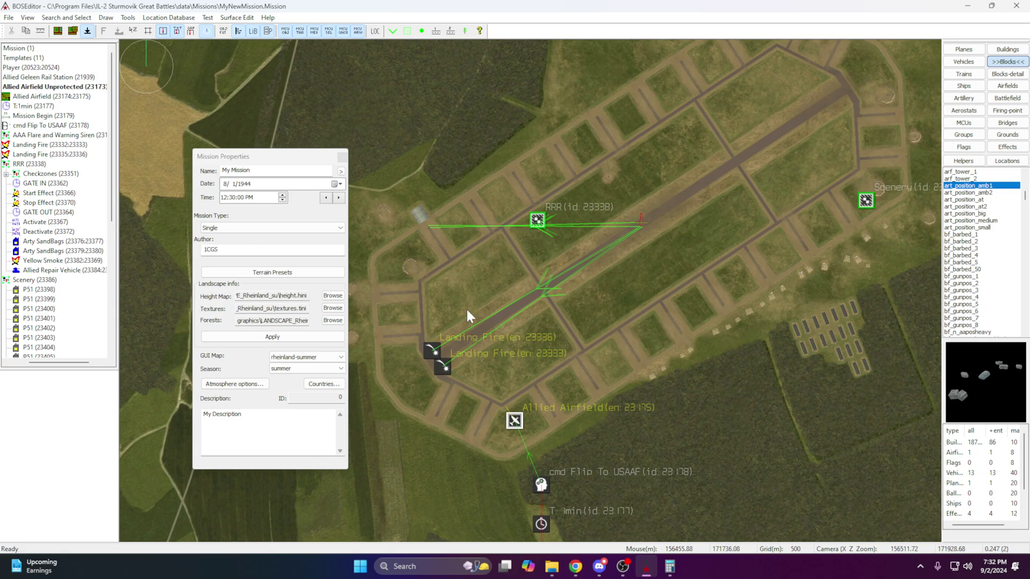
middle_drag(571, 379, 556, 310)
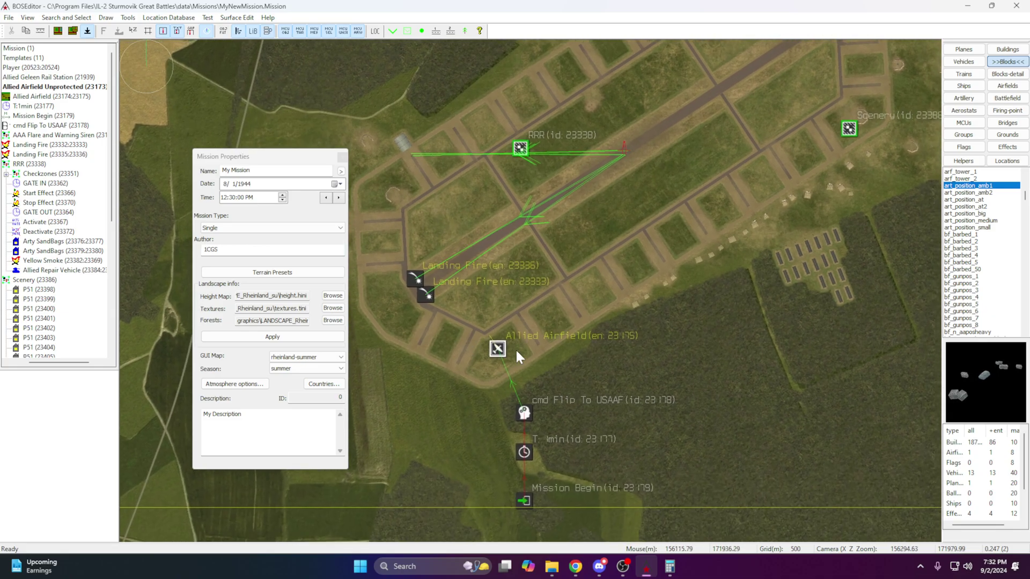
scroll(516, 349, down, 4)
click(373, 150)
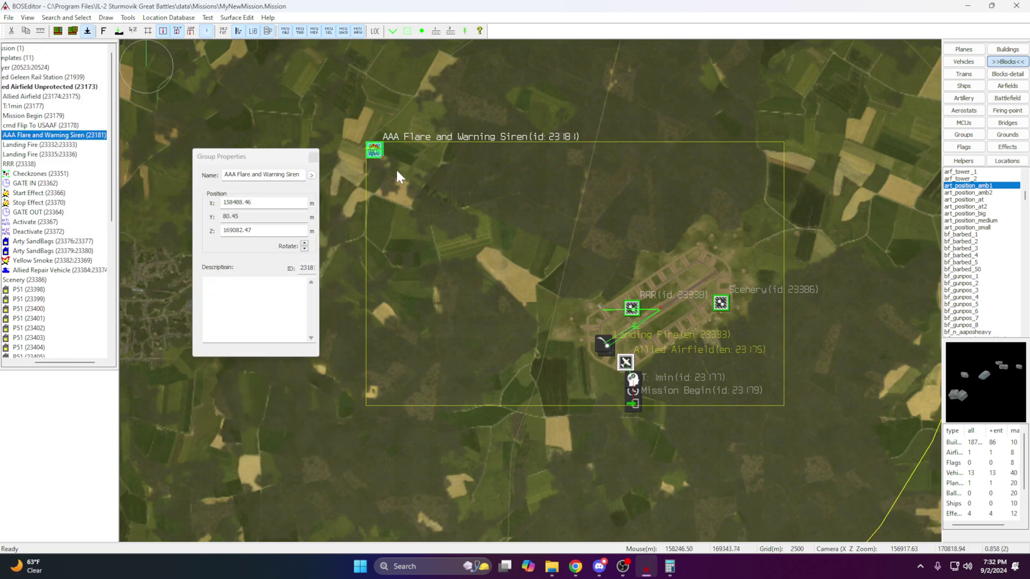
drag(397, 177, 629, 278)
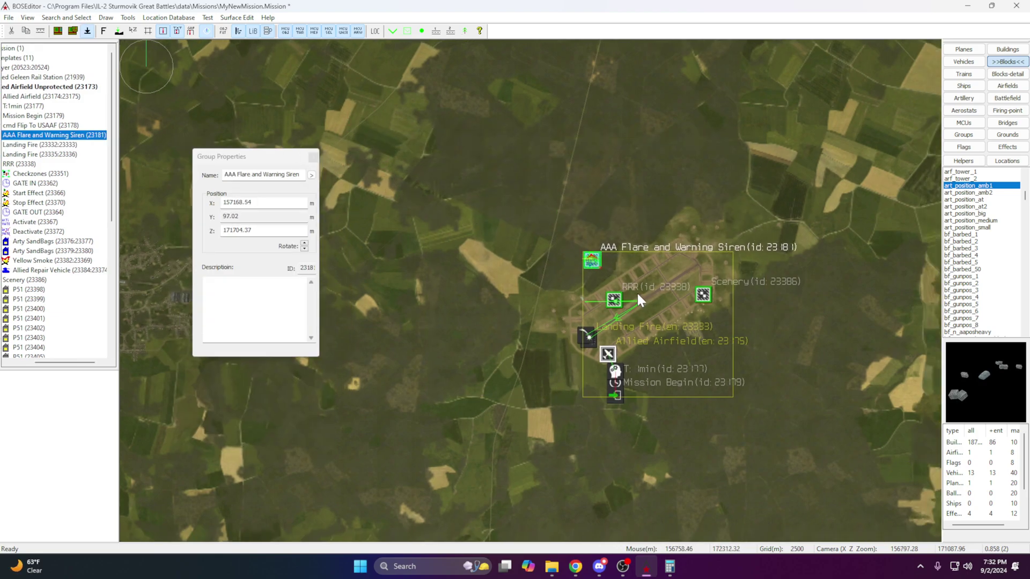
middle_drag(638, 300, 568, 252)
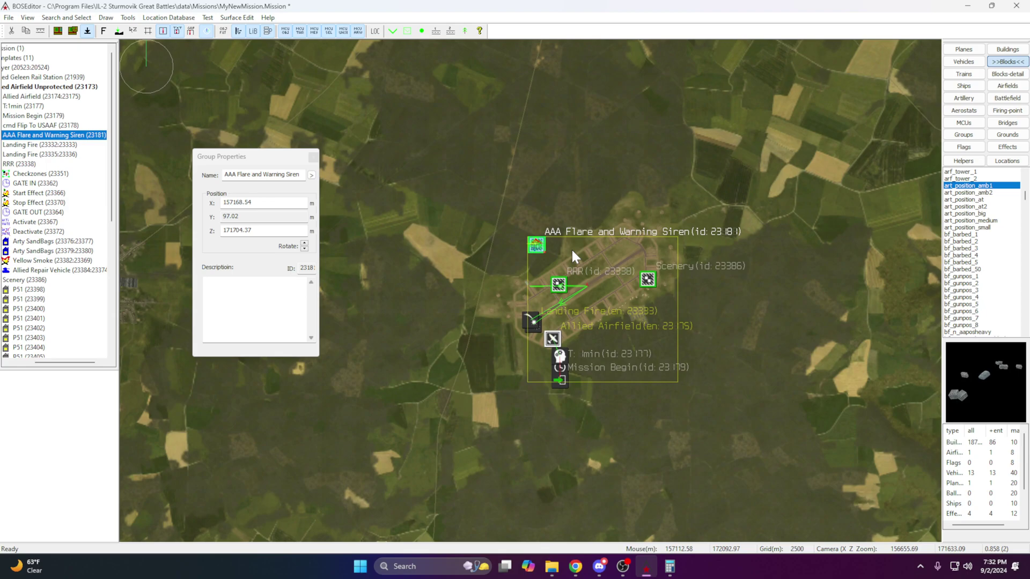